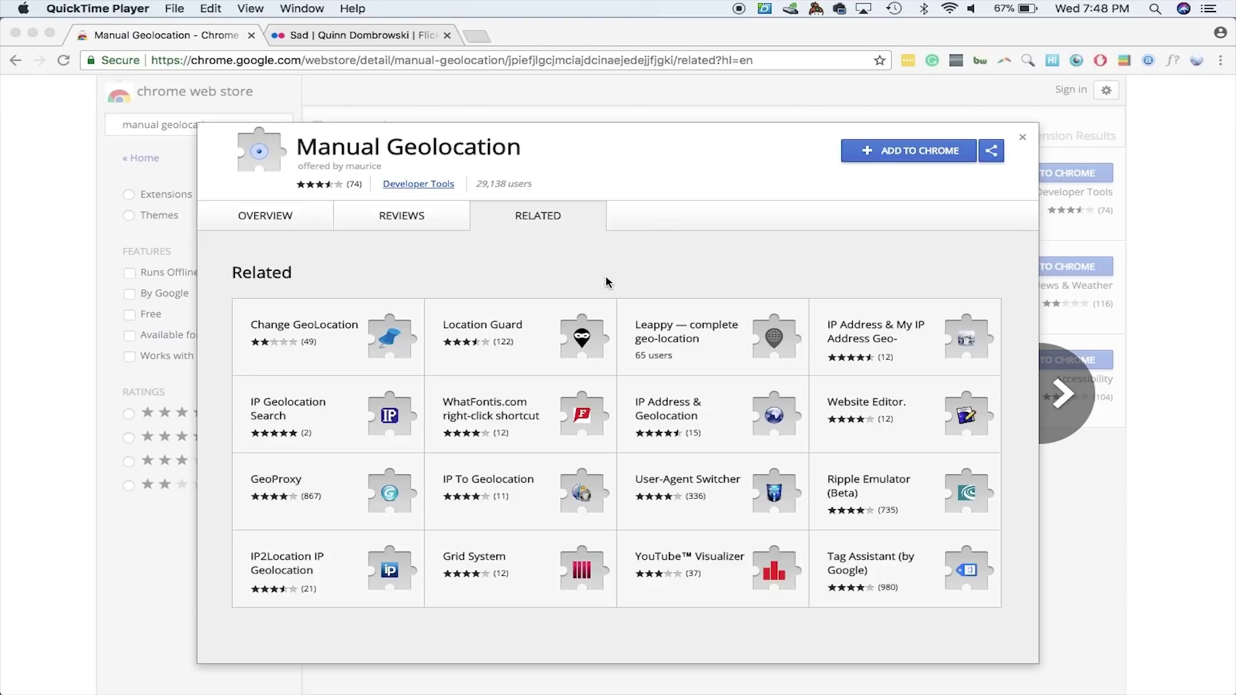
Add the Manual Geolocation extension to Chrome and dismiss the 'has been added' notice
{"action": "left_click", "coordinate": [916, 152]}
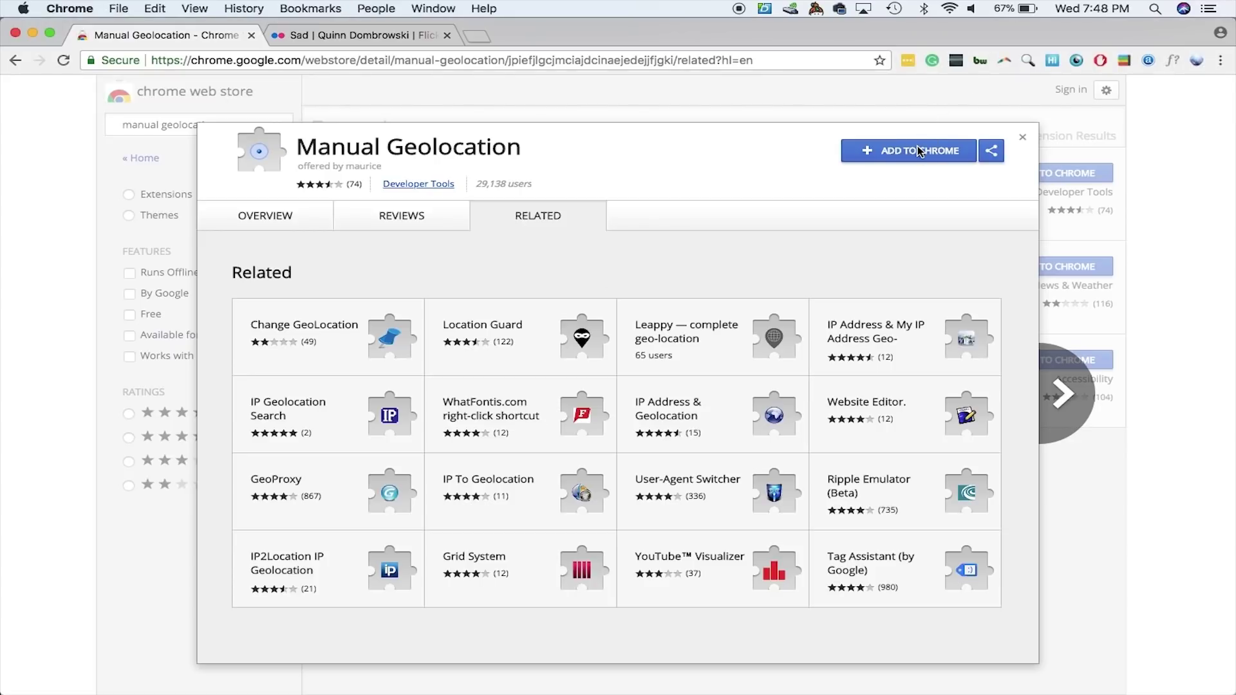
{"action": "left_click", "coordinate": [916, 152]}
{"action": "left_click", "coordinate": [776, 172]}
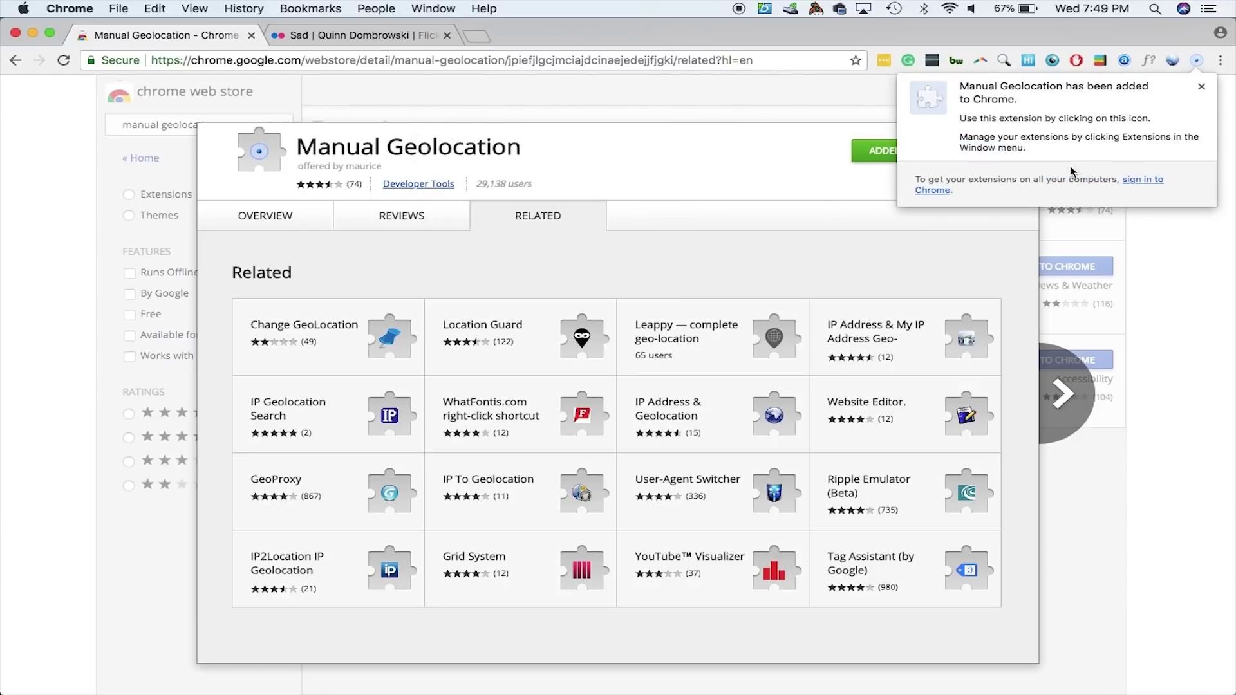
{"action": "left_click", "coordinate": [1202, 89]}
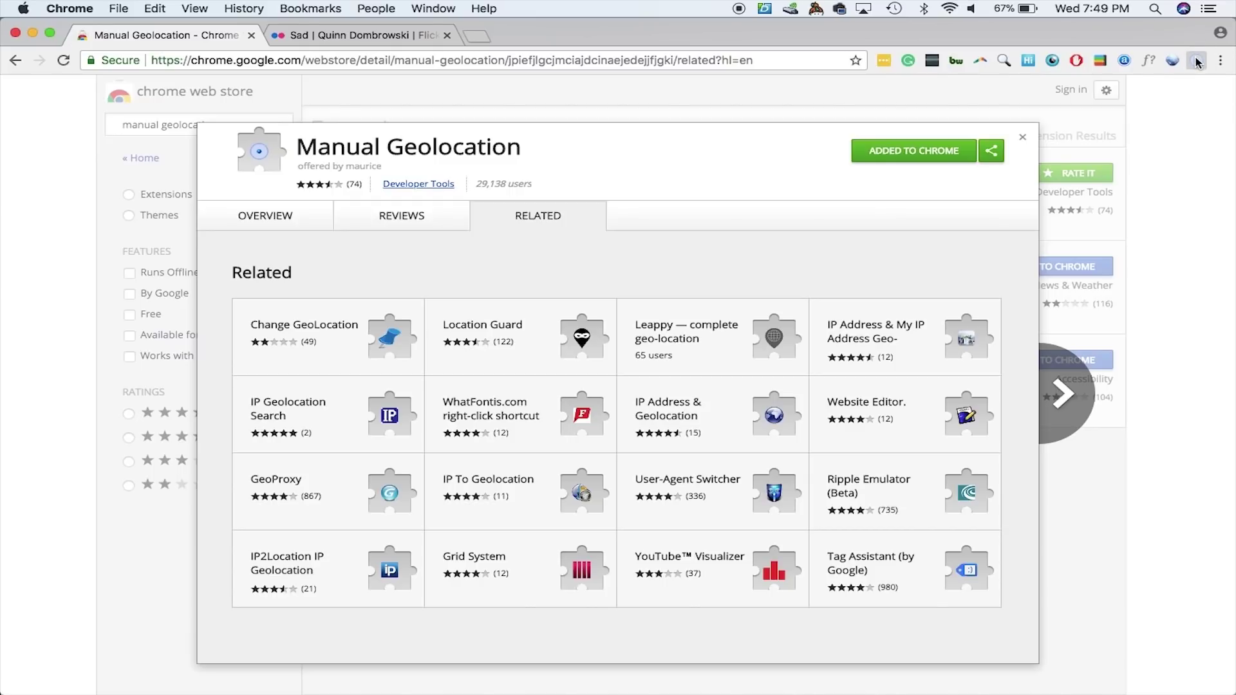
In the Manual Geolocation map, move from the Netherlands to North America and place the location on Las Vegas
{"action": "left_click", "coordinate": [1196, 62]}
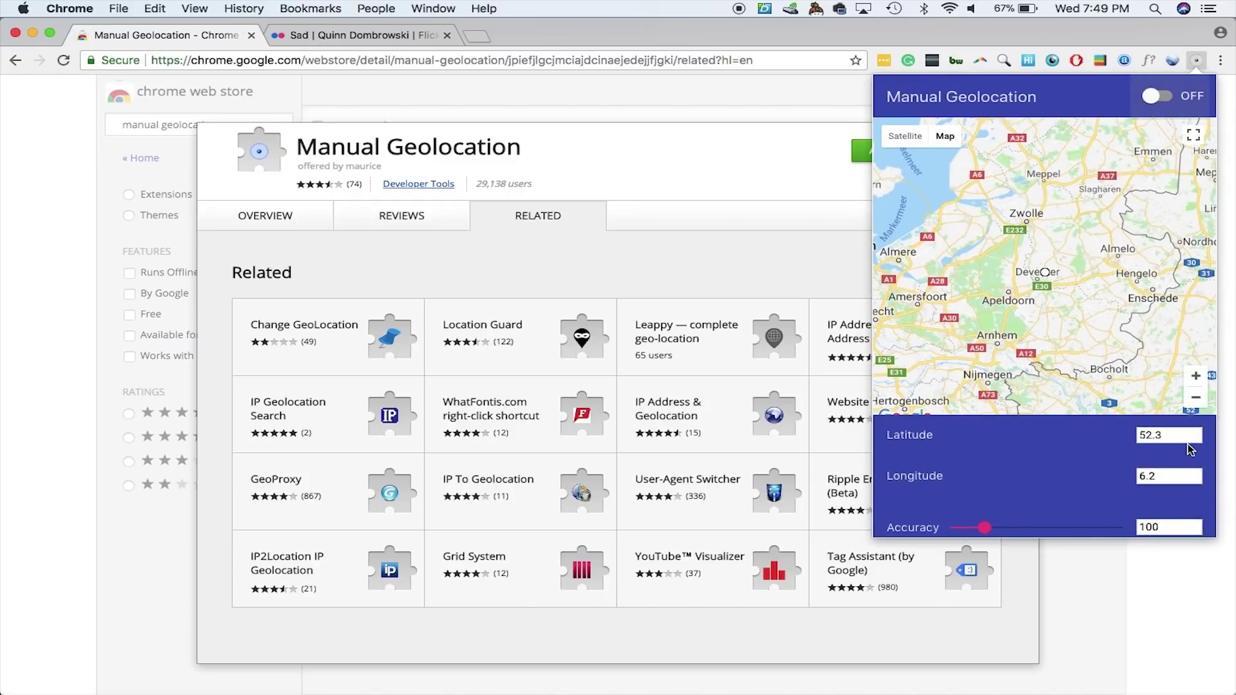
{"action": "double_click", "coordinate": [1196, 398]}
{"action": "left_click", "coordinate": [1197, 397]}
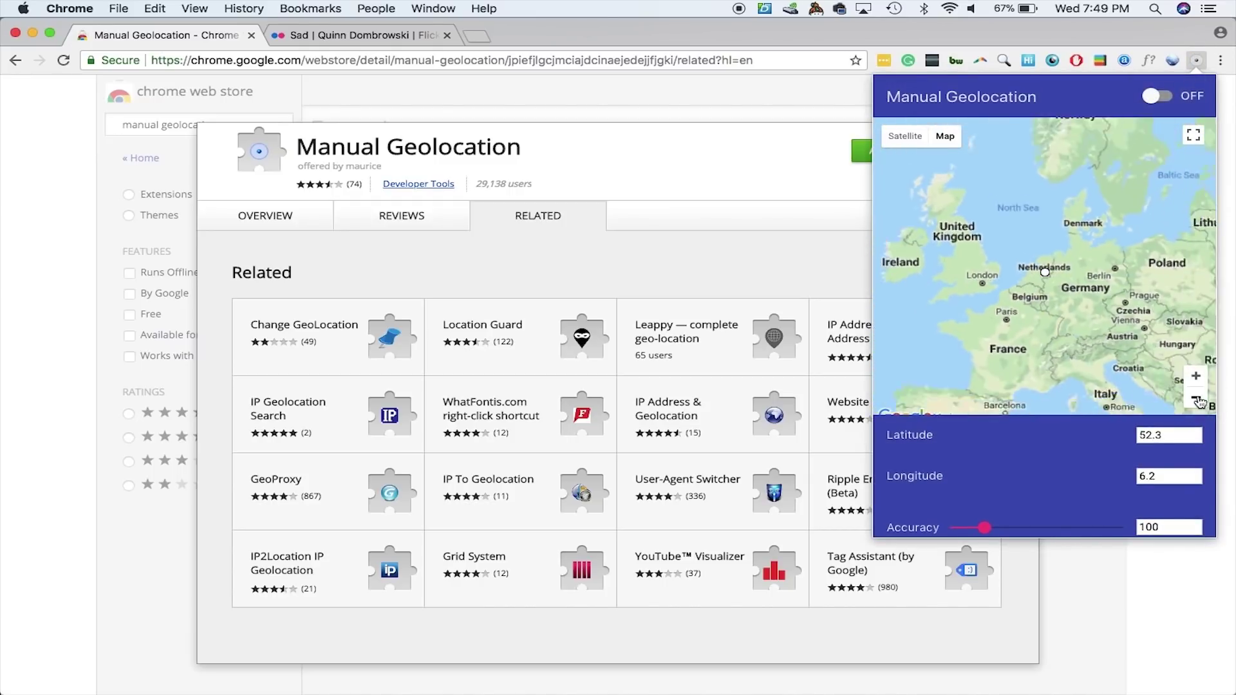
{"action": "left_click_drag", "start_coordinate": [965, 334], "coordinate": [1130, 222]}
{"action": "left_click", "coordinate": [1196, 376]}
{"action": "scroll", "coordinate": [1029, 309], "scroll_direction": "up", "scroll_amount": 2}
{"action": "left_click_drag", "start_coordinate": [971, 276], "coordinate": [1029, 300]}
{"action": "left_click", "coordinate": [1027, 298]}
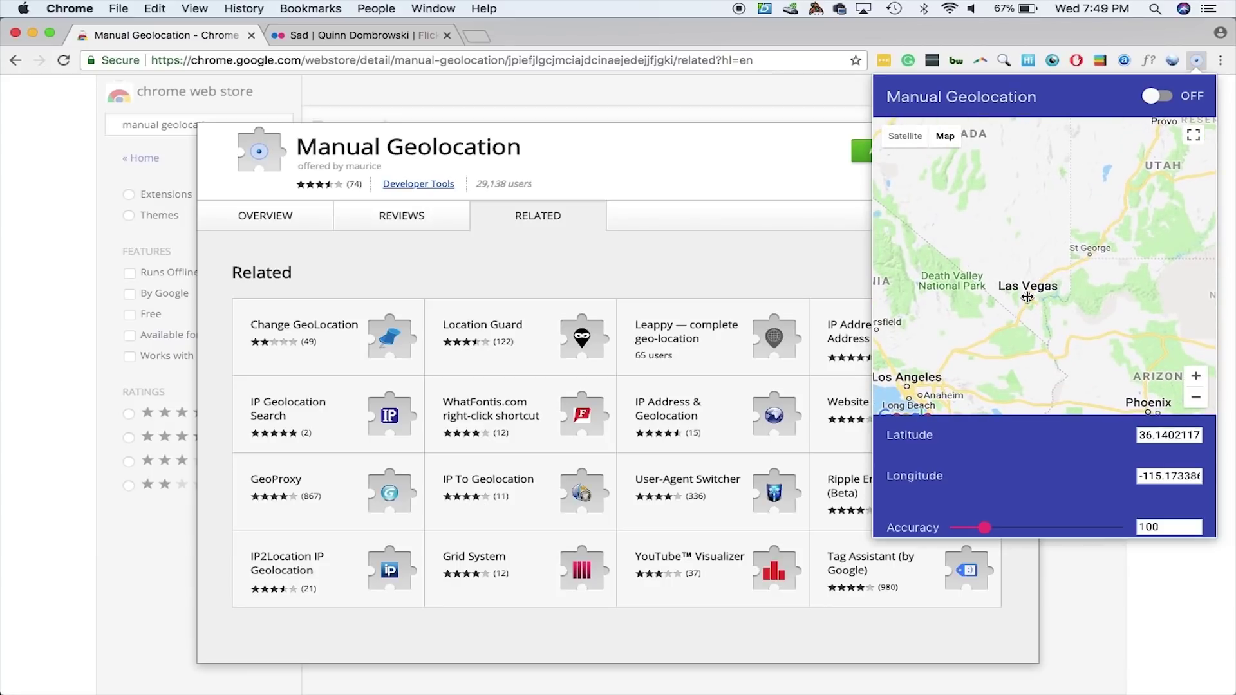
Drag the marker onto Circus Circus, switch the location override on, and close the map
{"action": "left_click", "coordinate": [1196, 377]}
{"action": "left_click", "coordinate": [1197, 377]}
{"action": "mouse_move", "coordinate": [1049, 353]}
{"action": "left_mouse_down"}
{"action": "mouse_move", "coordinate": [966, 309]}
{"action": "mouse_move", "coordinate": [997, 313]}
{"action": "mouse_move", "coordinate": [1130, 238]}
{"action": "left_mouse_up"}
{"action": "left_click", "coordinate": [1195, 376]}
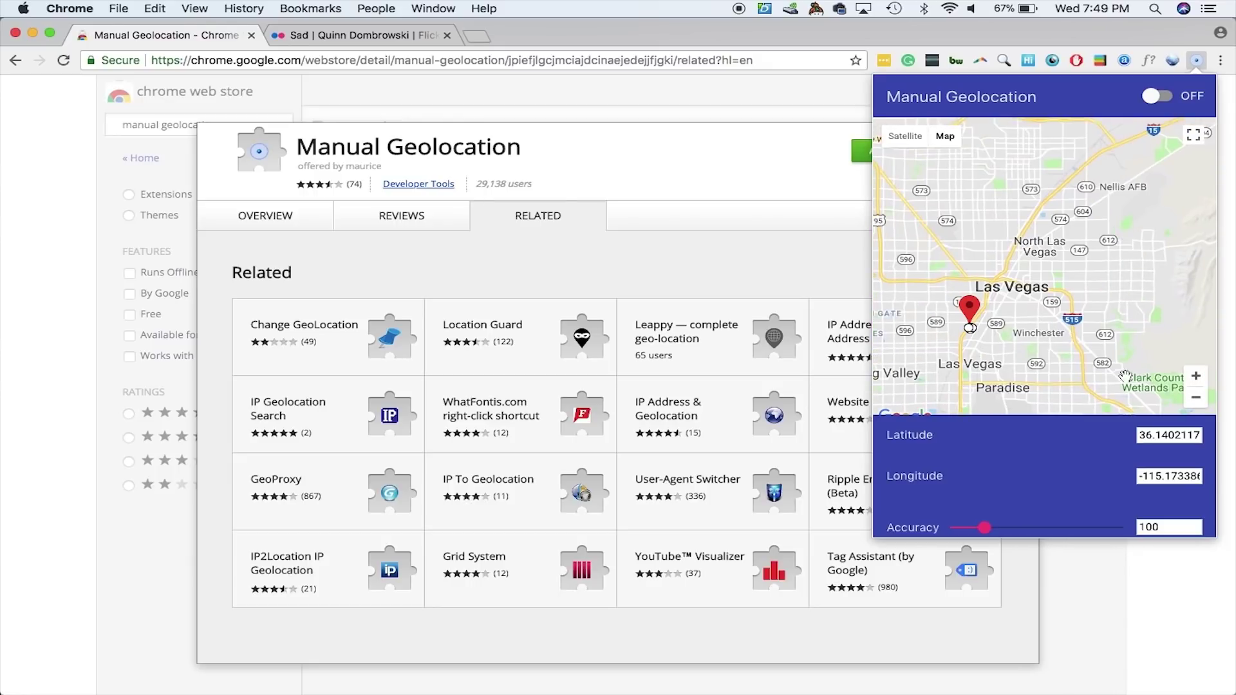
{"action": "left_click", "coordinate": [1195, 376]}
{"action": "mouse_move", "coordinate": [1021, 385]}
{"action": "left_mouse_down"}
{"action": "mouse_move", "coordinate": [928, 353]}
{"action": "mouse_move", "coordinate": [1136, 163]}
{"action": "left_mouse_up"}
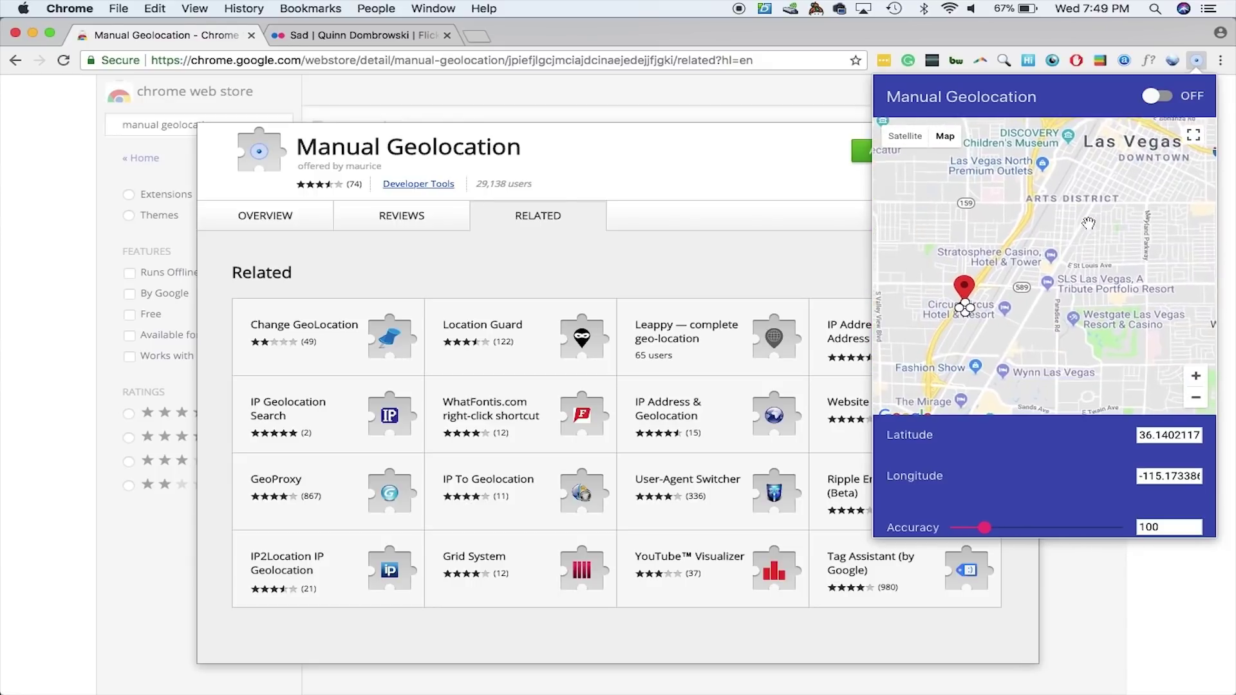
{"action": "left_click_drag", "start_coordinate": [1030, 319], "coordinate": [1054, 284]}
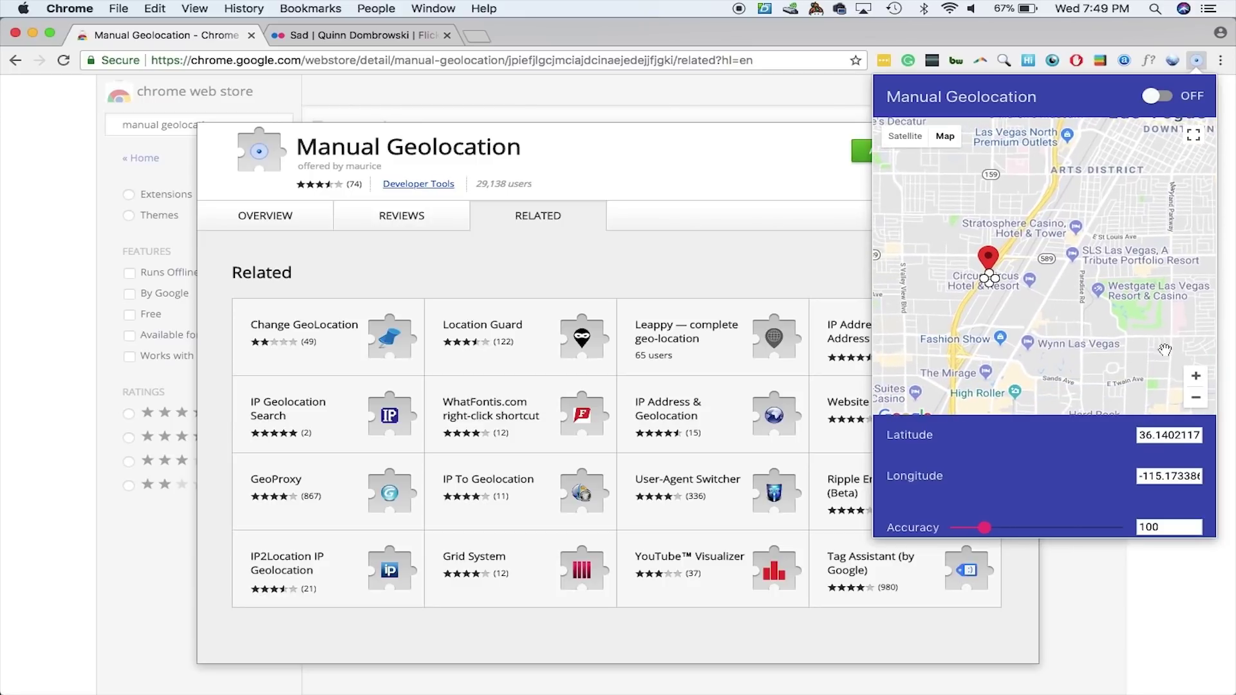
{"action": "left_click", "coordinate": [1196, 376]}
{"action": "mouse_move", "coordinate": [971, 284]}
{"action": "left_mouse_down"}
{"action": "mouse_move", "coordinate": [1129, 284]}
{"action": "mouse_move", "coordinate": [1112, 277]}
{"action": "left_mouse_up"}
{"action": "mouse_move", "coordinate": [959, 264]}
{"action": "left_mouse_down"}
{"action": "mouse_move", "coordinate": [1109, 298]}
{"action": "mouse_move", "coordinate": [1119, 312]}
{"action": "left_mouse_up"}
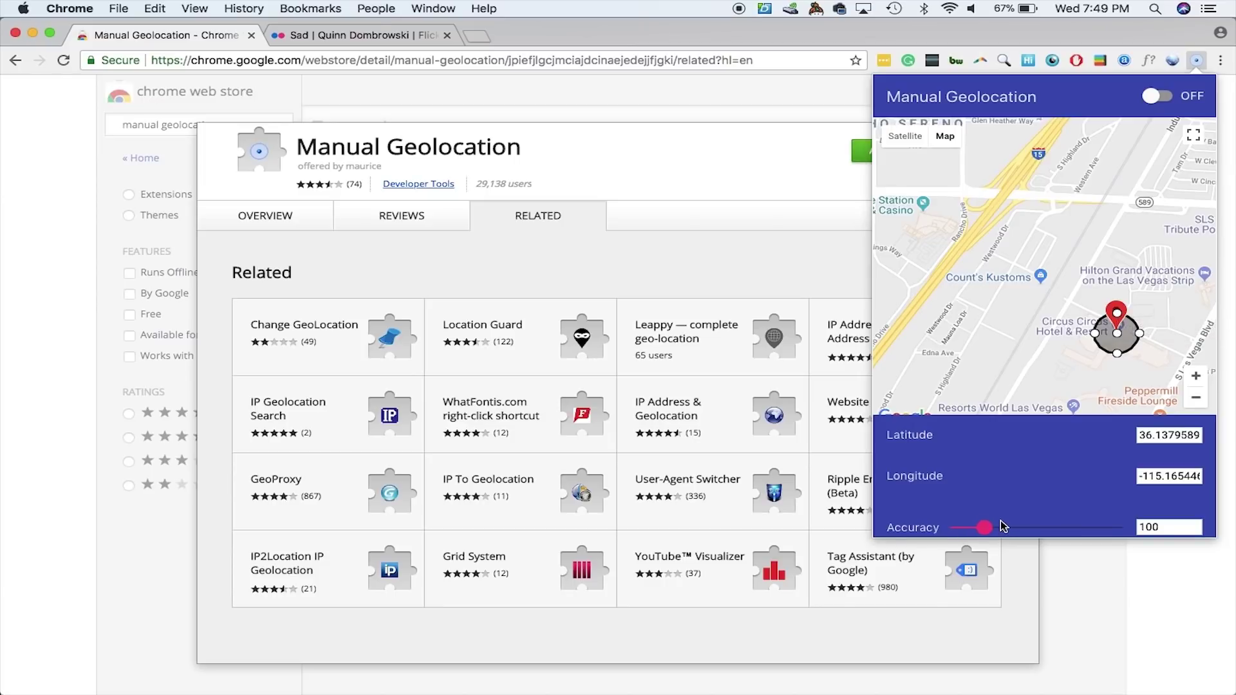
{"action": "left_click", "coordinate": [1156, 97]}
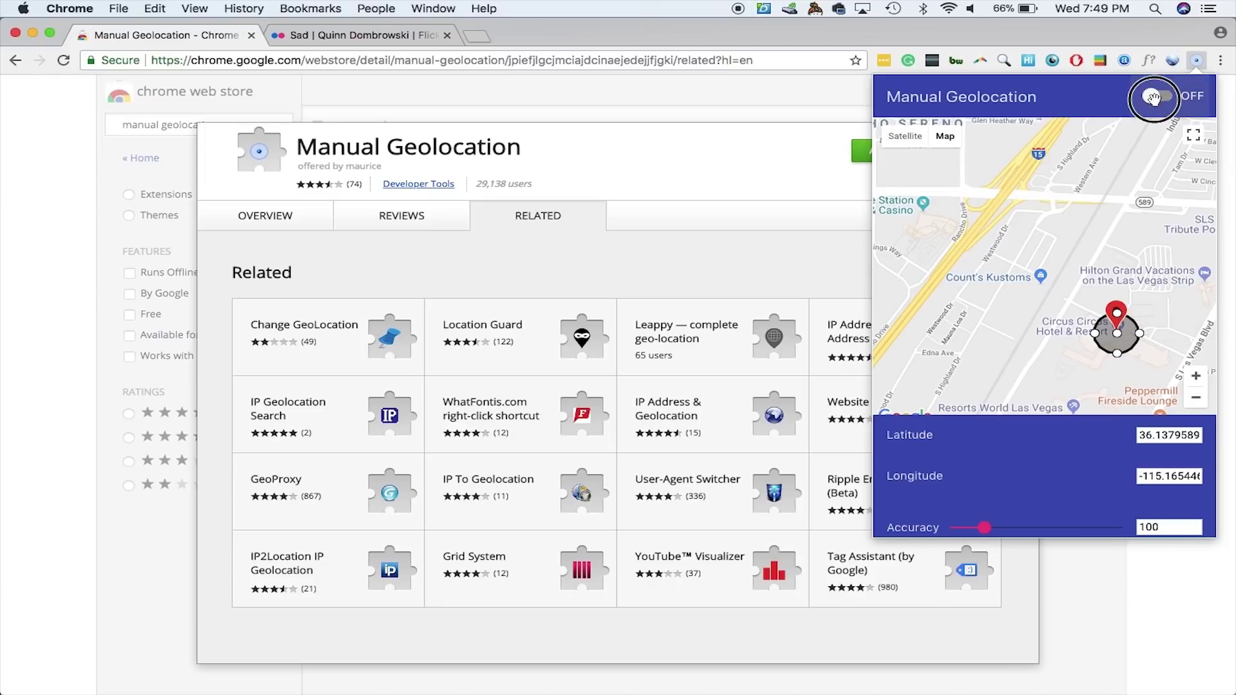
{"action": "left_click", "coordinate": [1196, 64]}
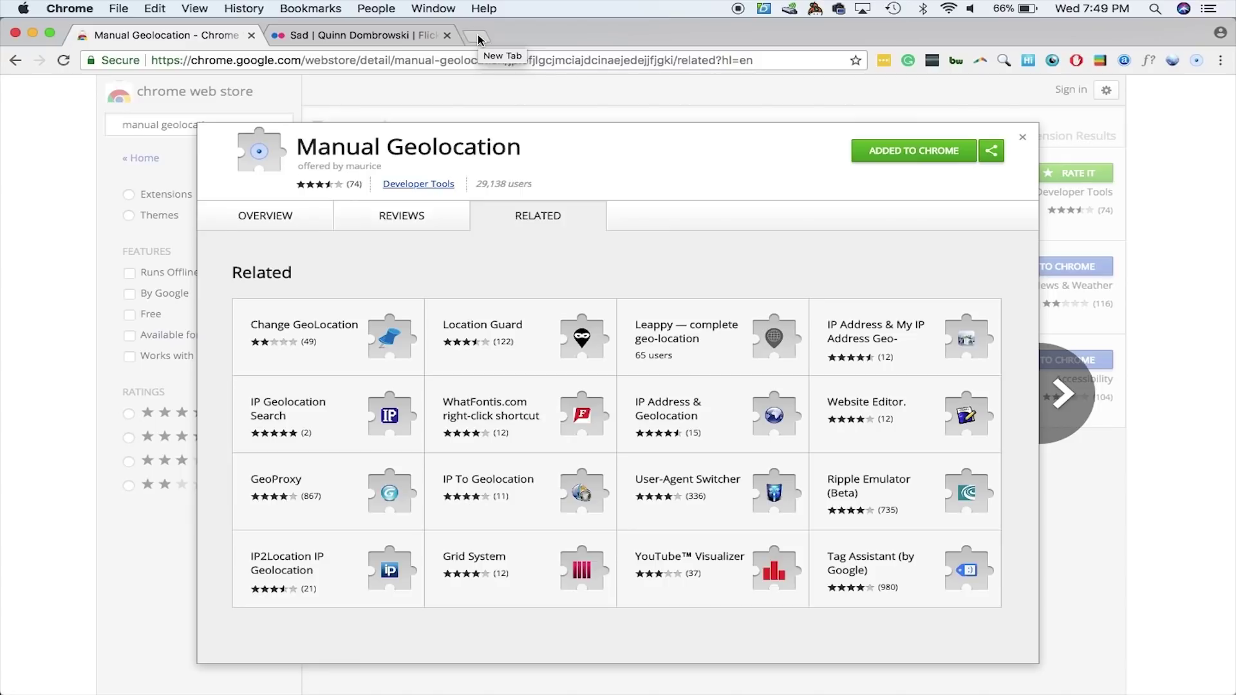
Go to tinder.com in a new browser tab
{"action": "left_click", "coordinate": [479, 38]}
{"action": "type", "text": "tinder"}
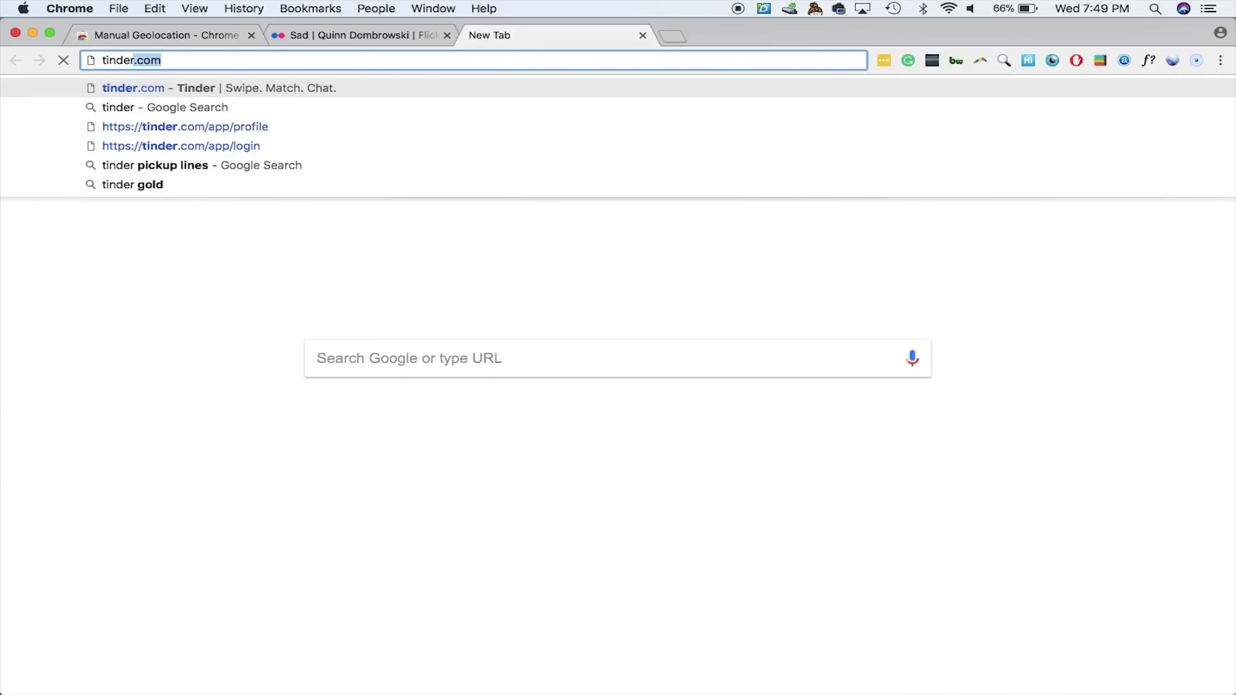
{"action": "key", "text": "Return"}
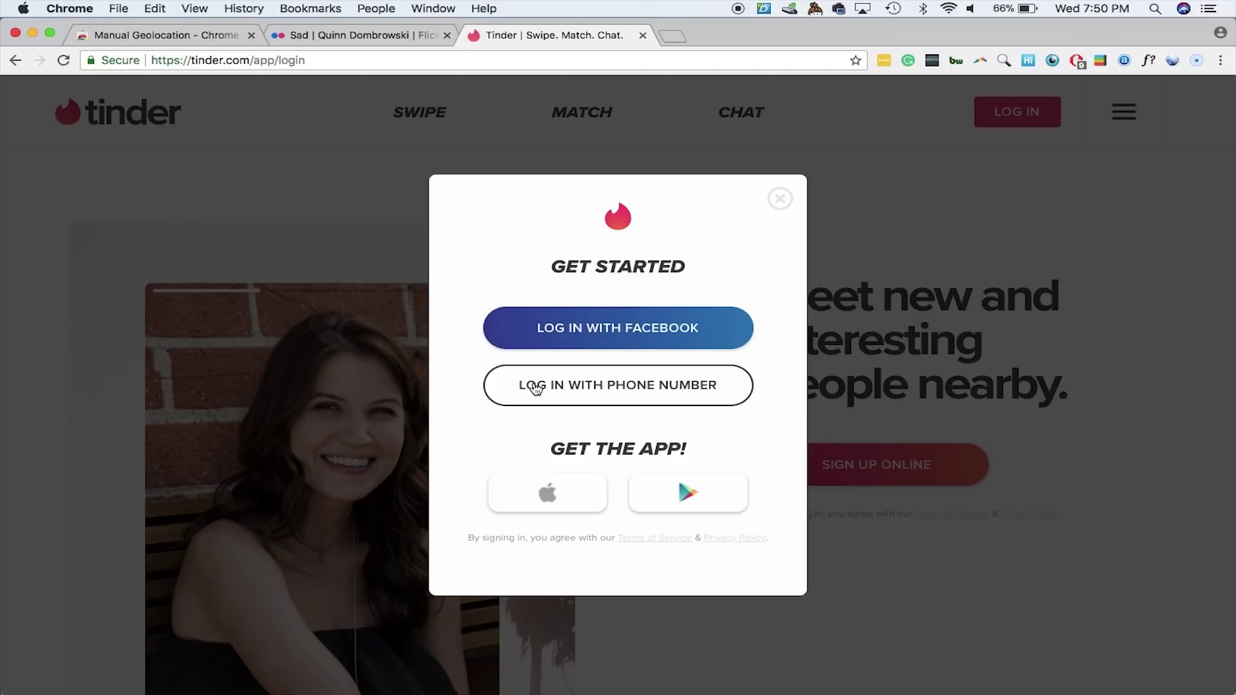
Log in to Tinder with the saved phone number and the texted verification code
{"action": "left_click", "coordinate": [565, 385]}
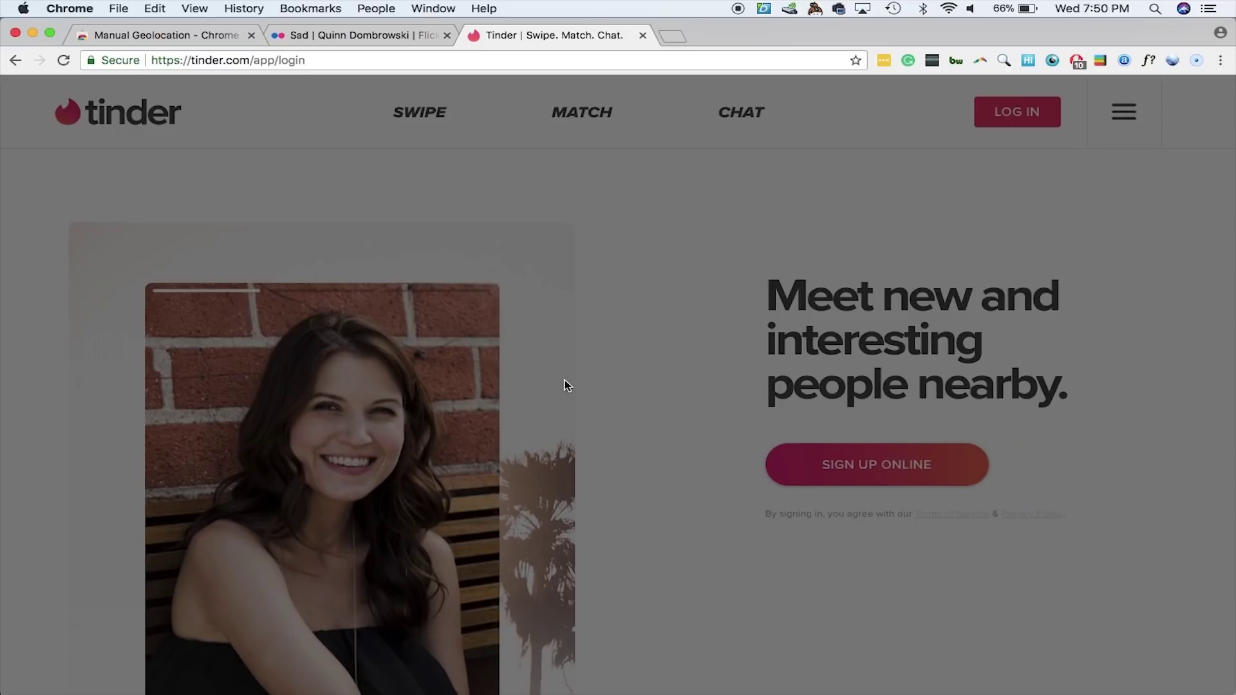
{"action": "left_click", "coordinate": [624, 350]}
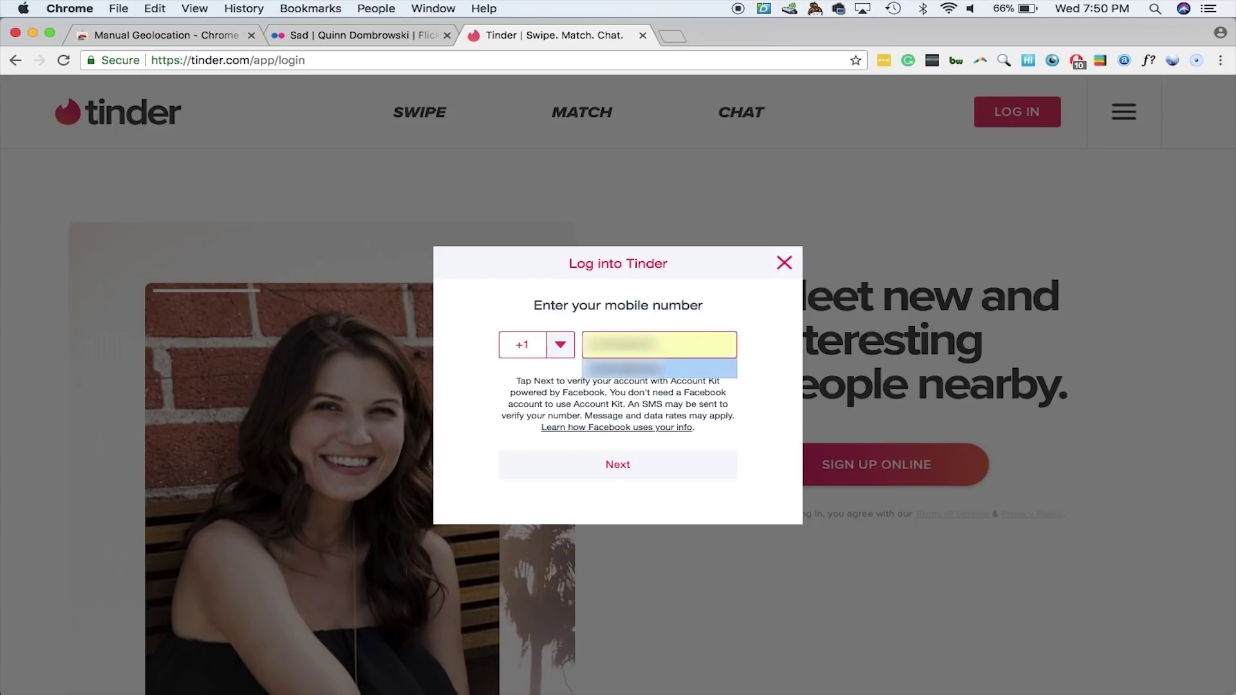
{"action": "left_click", "coordinate": [626, 368]}
{"action": "left_click", "coordinate": [650, 471]}
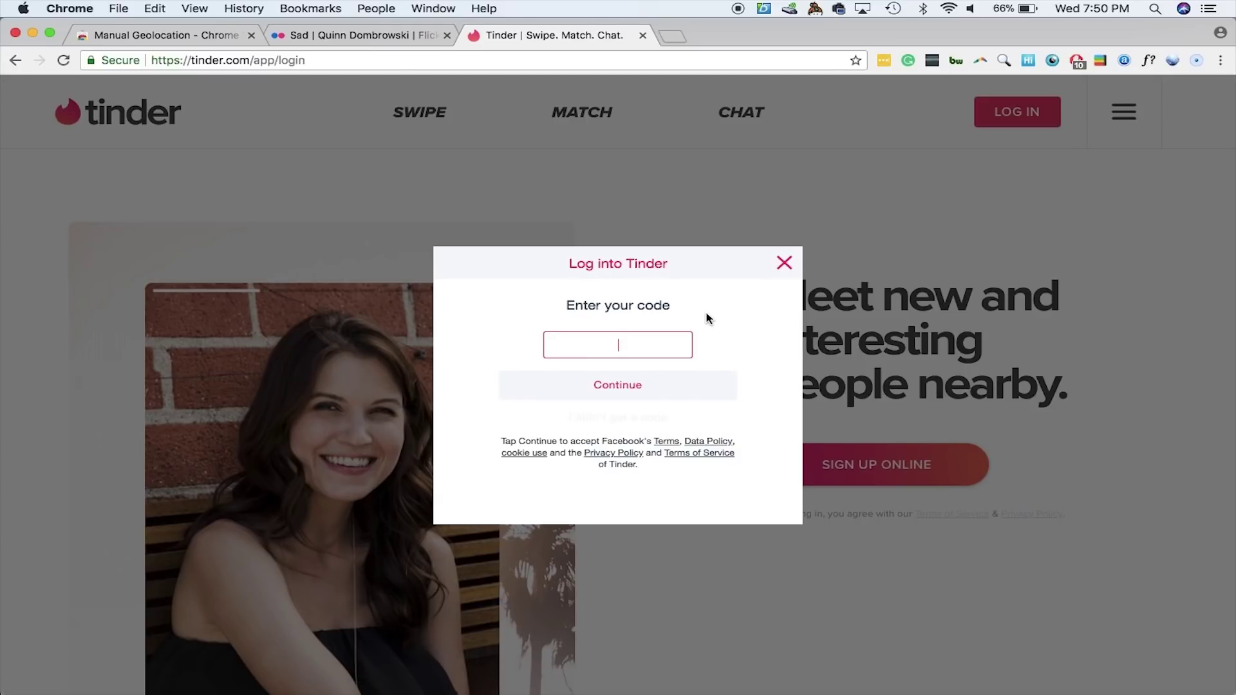
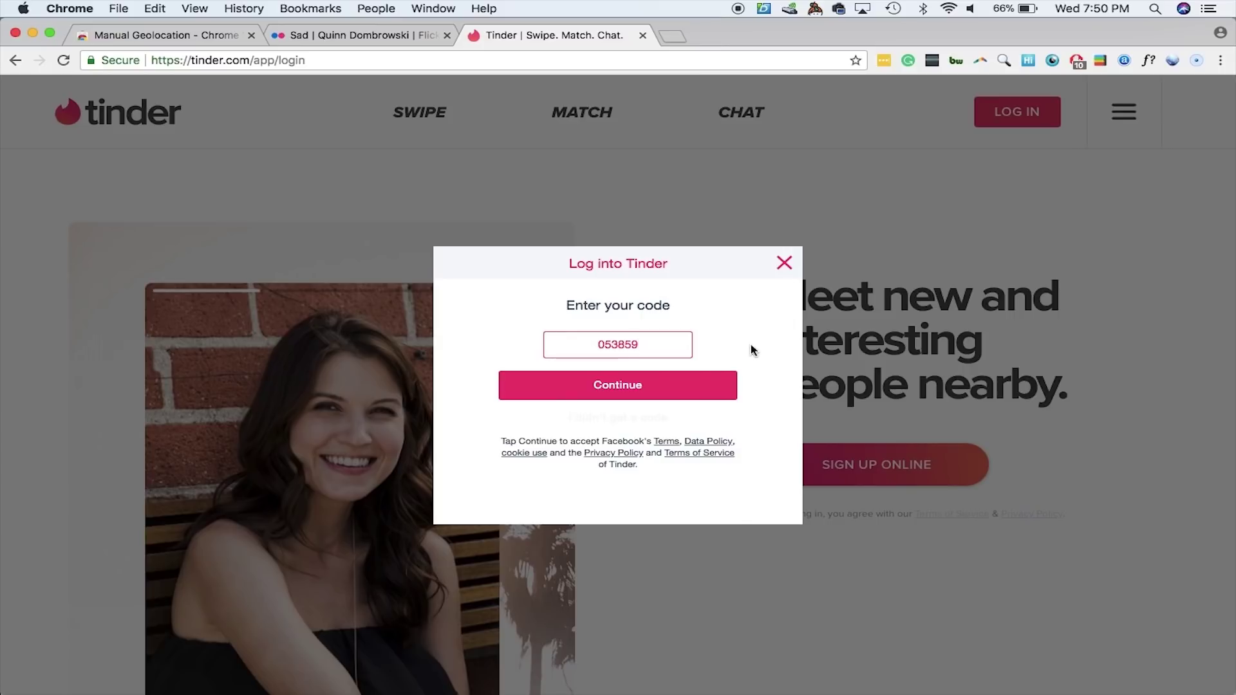
{"action": "left_click", "coordinate": [679, 395]}
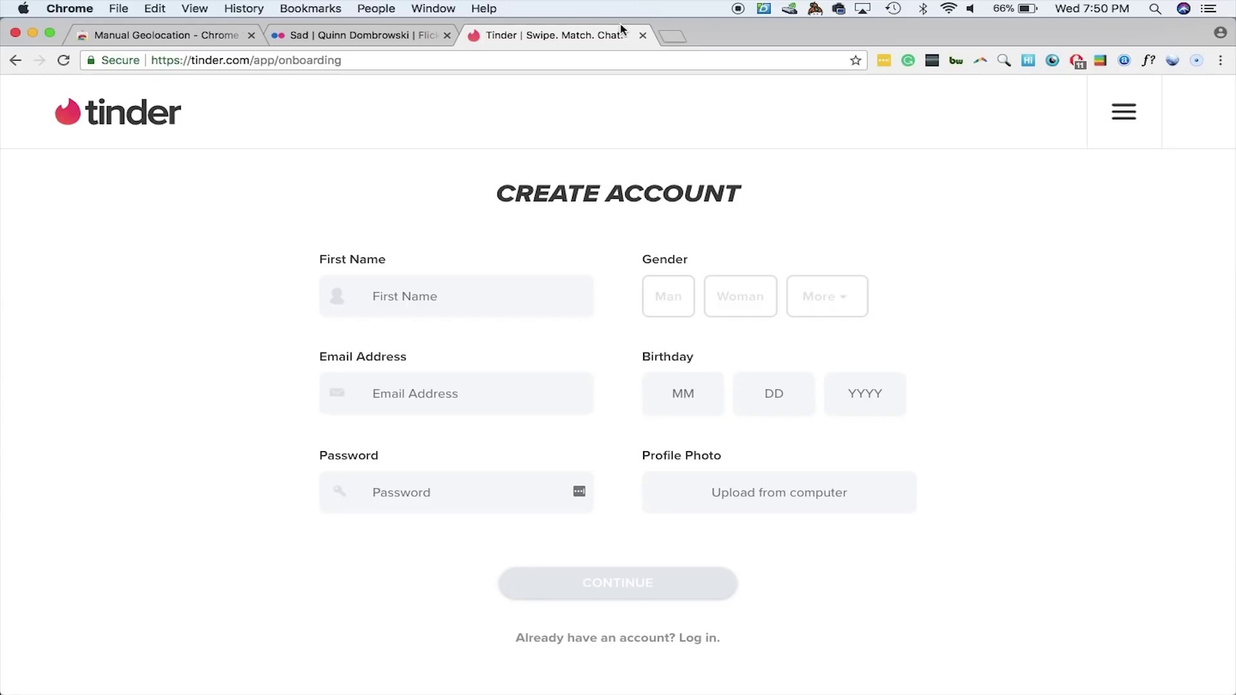
Reopen tinder.com in a fresh tab and choose phone-number login again
{"action": "left_click", "coordinate": [642, 35]}
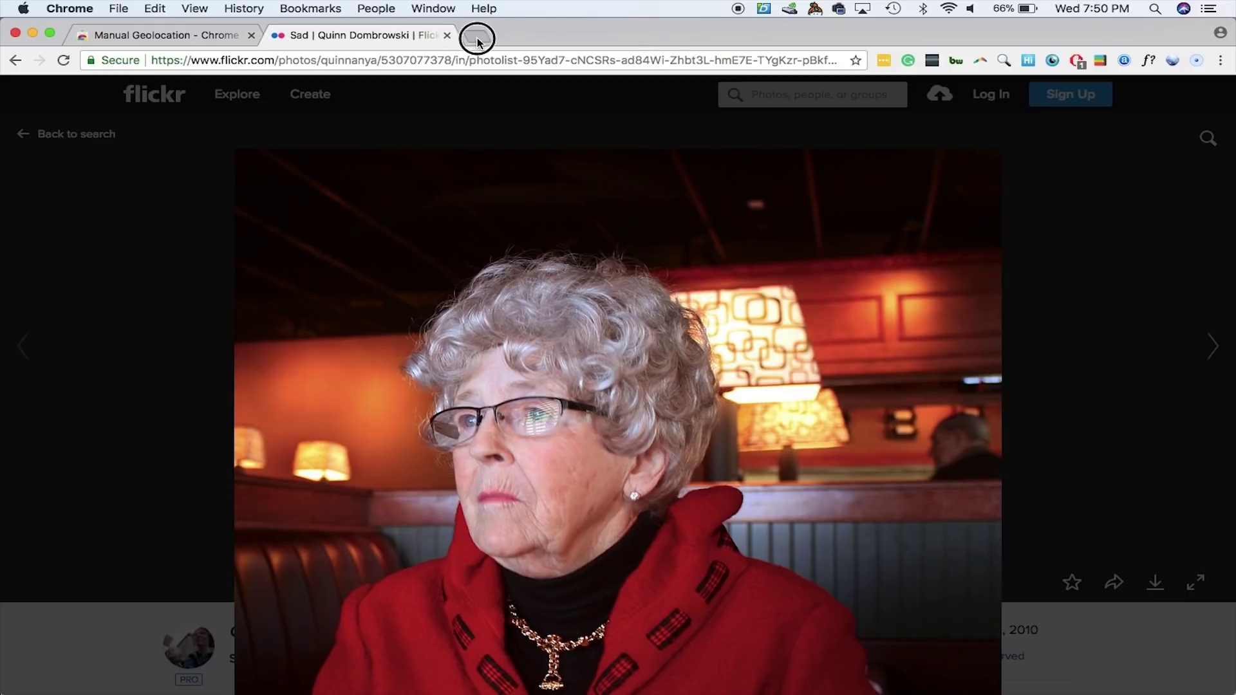
{"action": "left_click", "coordinate": [476, 36]}
{"action": "type", "text": "tinder"}
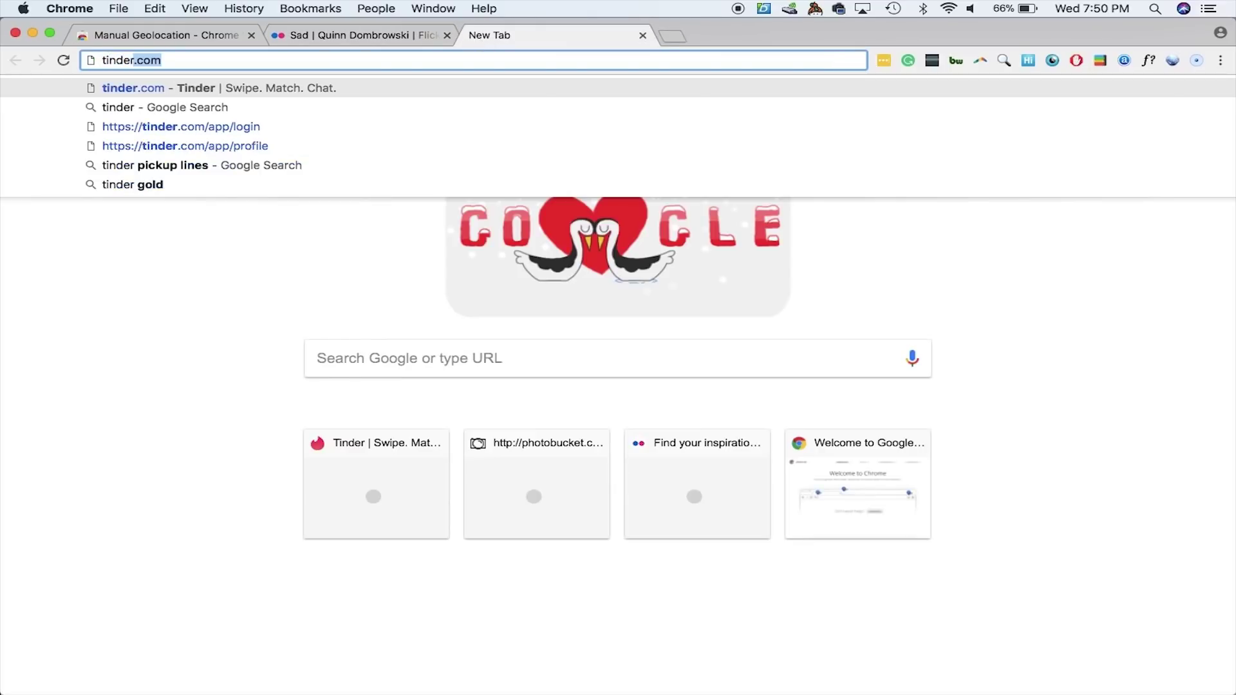
{"action": "key", "text": "Return"}
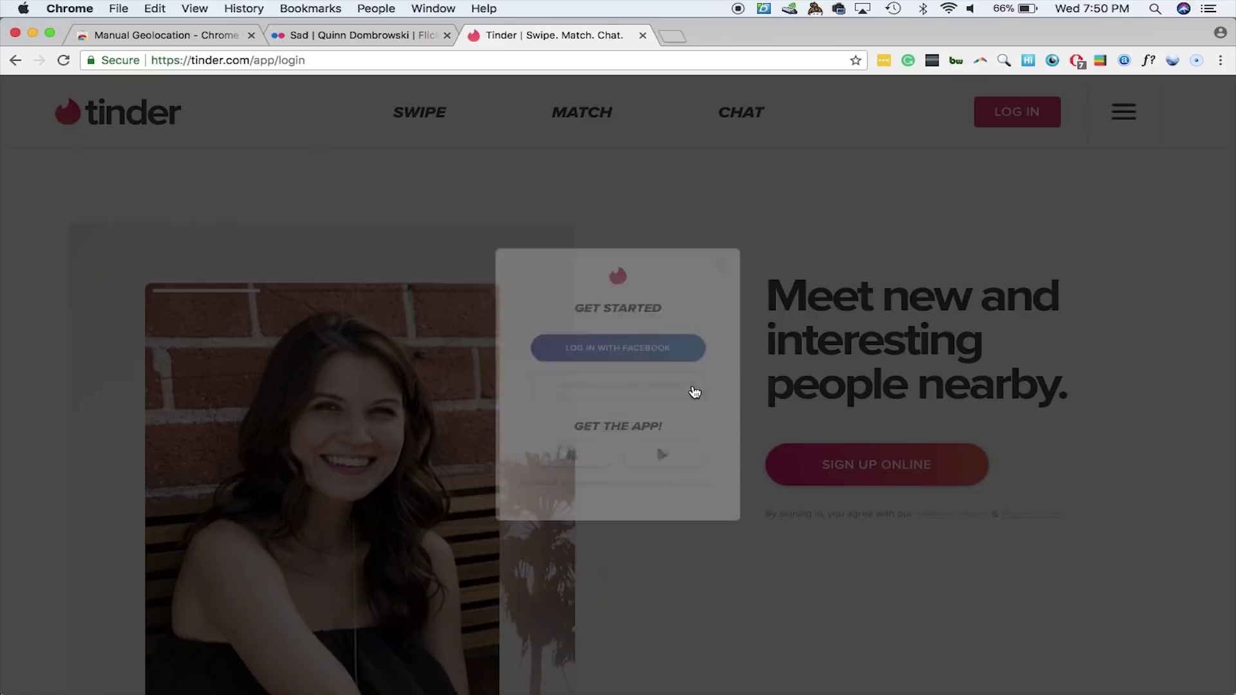
{"action": "left_click", "coordinate": [639, 386]}
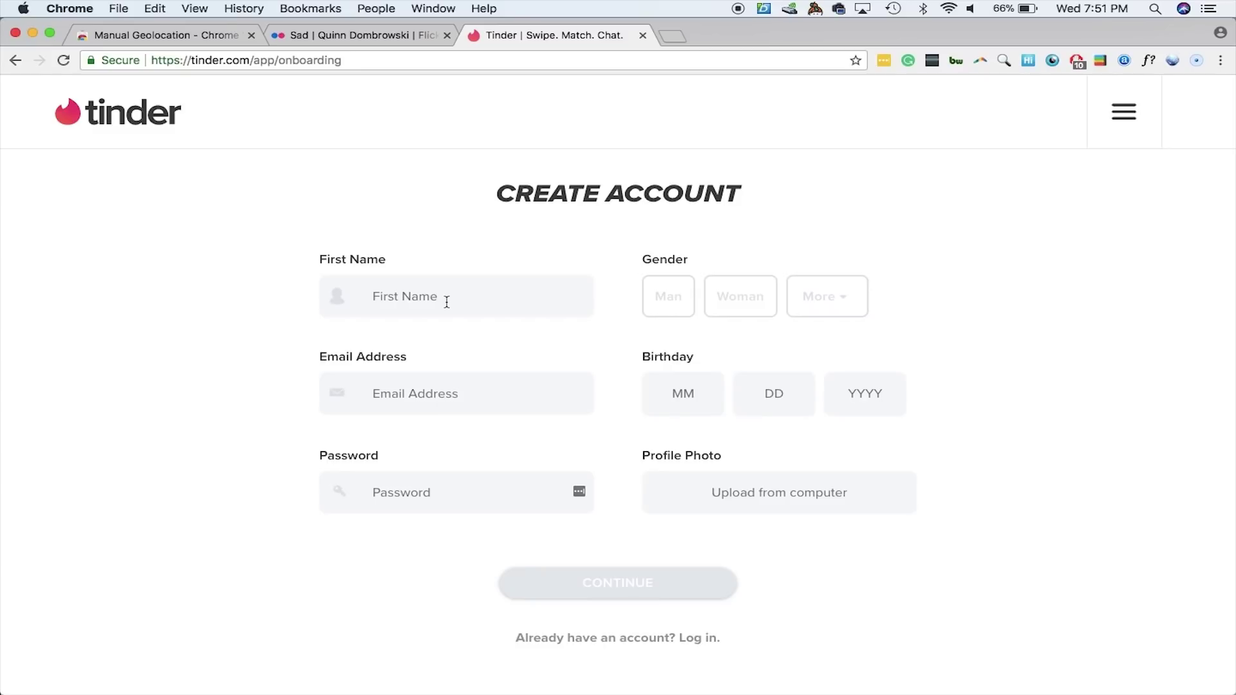
Enter the profile's first name and select Woman as the gender
{"action": "left_click", "coordinate": [447, 302]}
{"action": "type", "text": "Edith"}
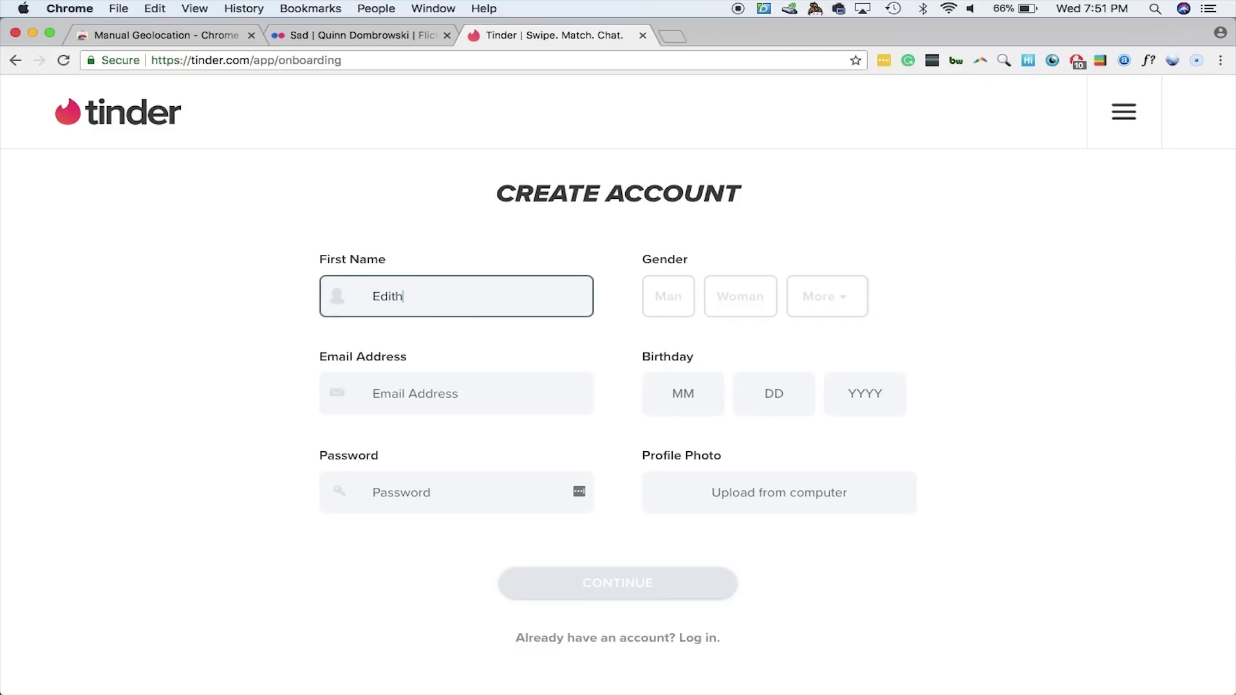
{"action": "key", "text": "Tab"}
{"action": "left_click", "coordinate": [740, 297]}
Fill in an e-mail address, birthday 02/02/1922, and a password
{"action": "left_click", "coordinate": [449, 388]}
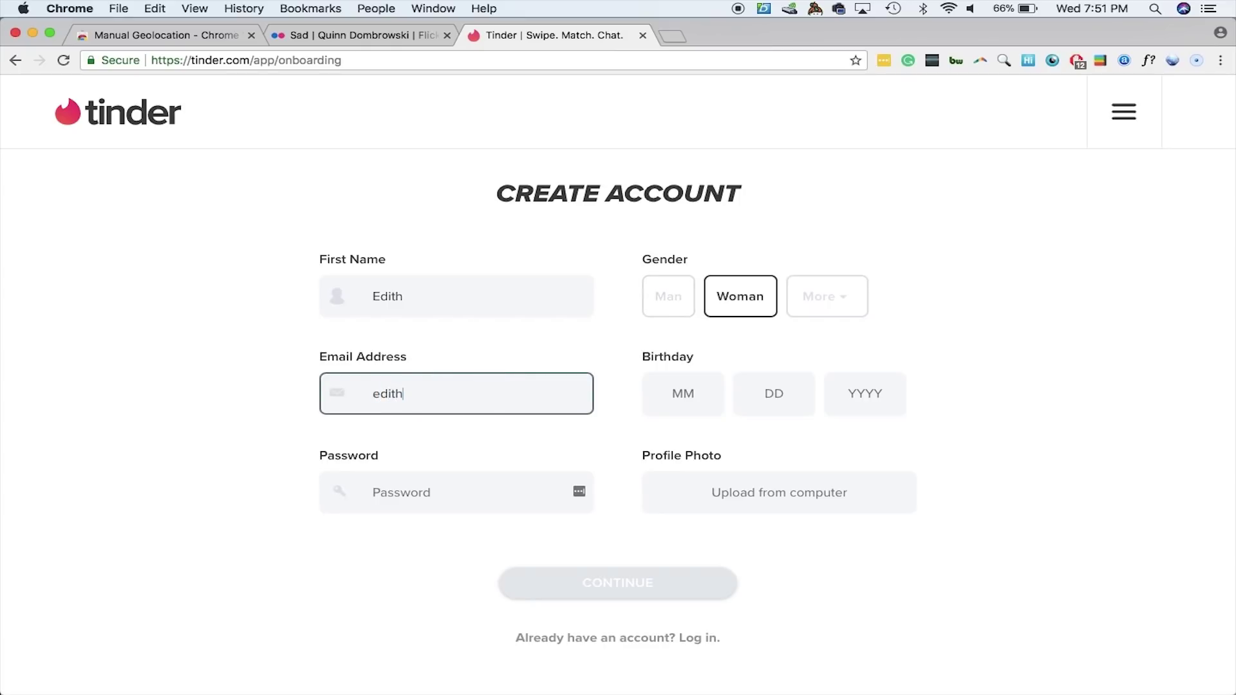
{"action": "key", "text": "Tab"}
{"action": "type", "text": "02021922"}
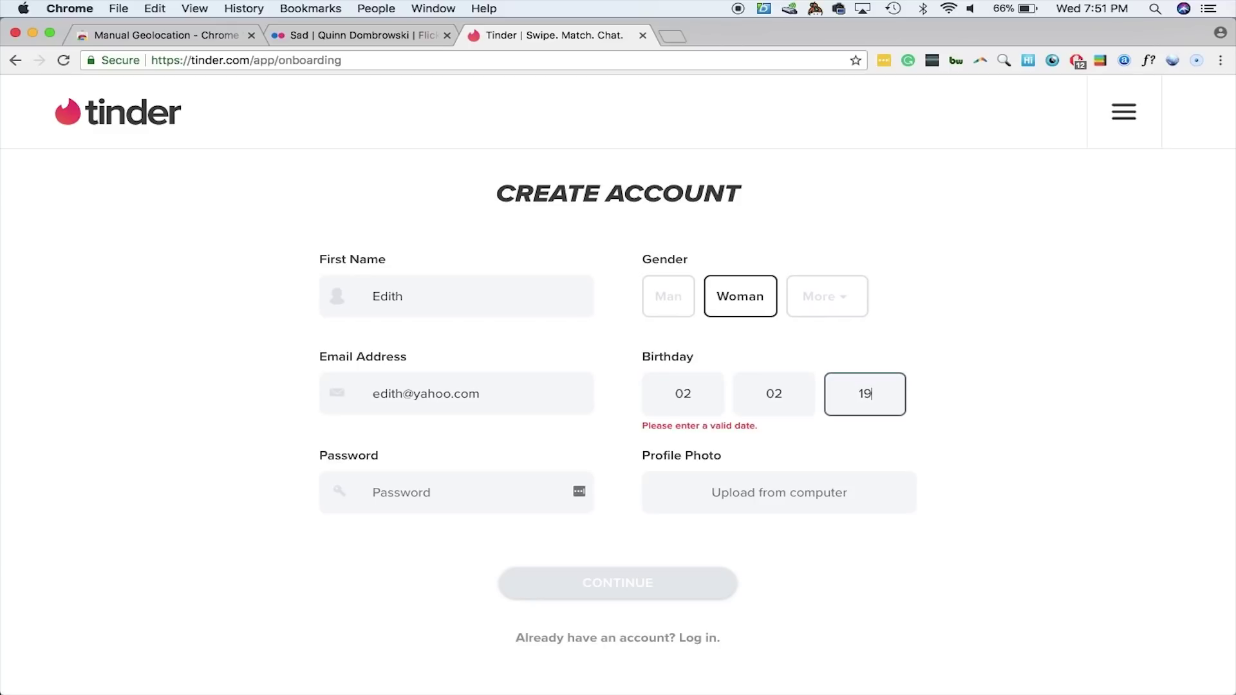
{"action": "left_click", "coordinate": [374, 493]}
{"action": "type", "text": "•••••••••"}
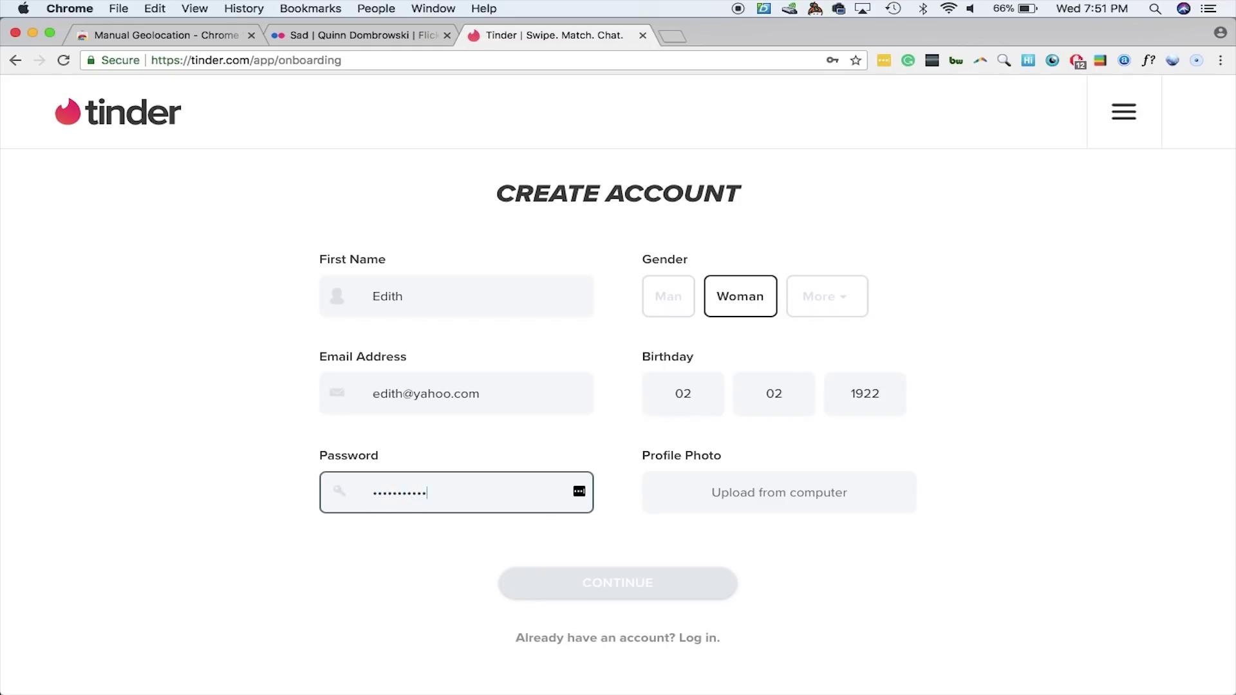
Upload the downloaded red-coat portrait JPG as the profile photo and submit the sign-up form
{"action": "left_click", "coordinate": [743, 499]}
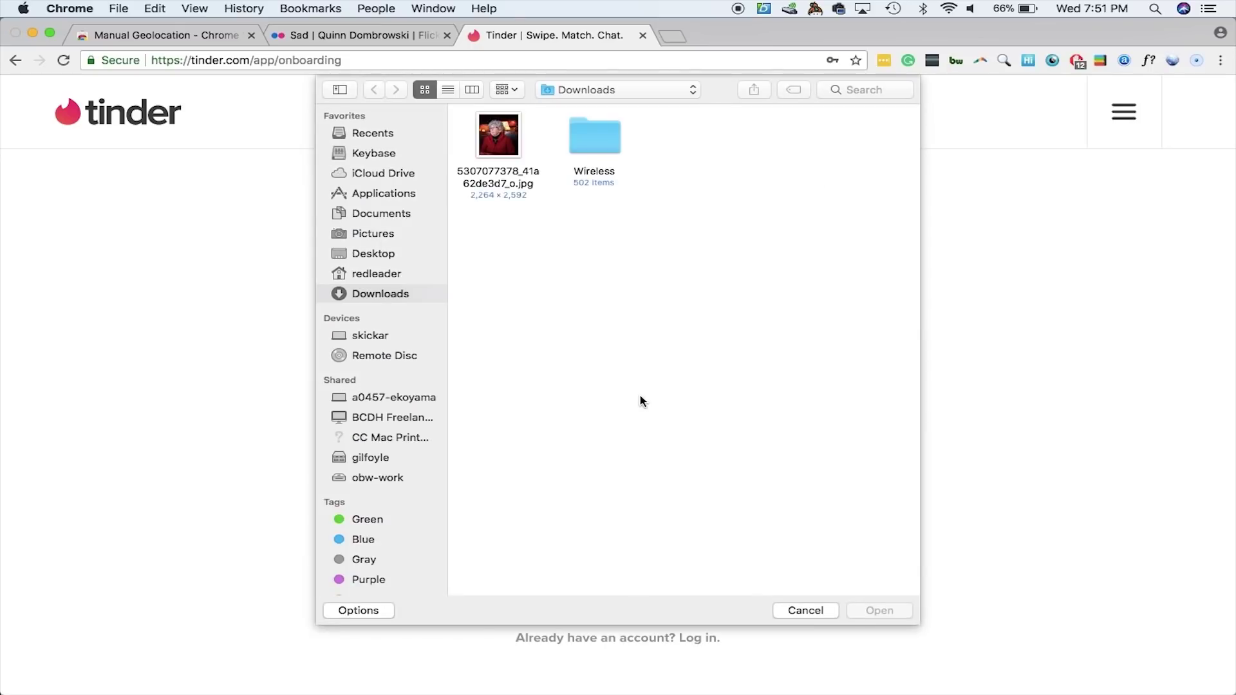
{"action": "left_click", "coordinate": [509, 152]}
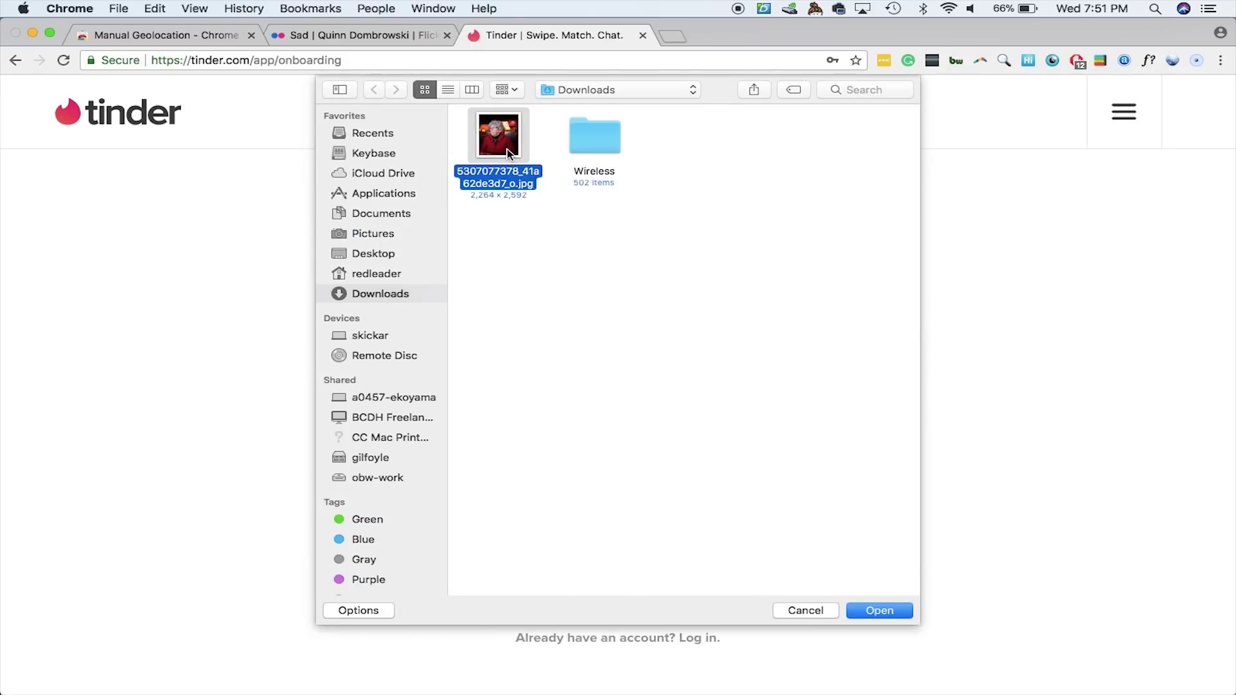
{"action": "key", "text": "space"}
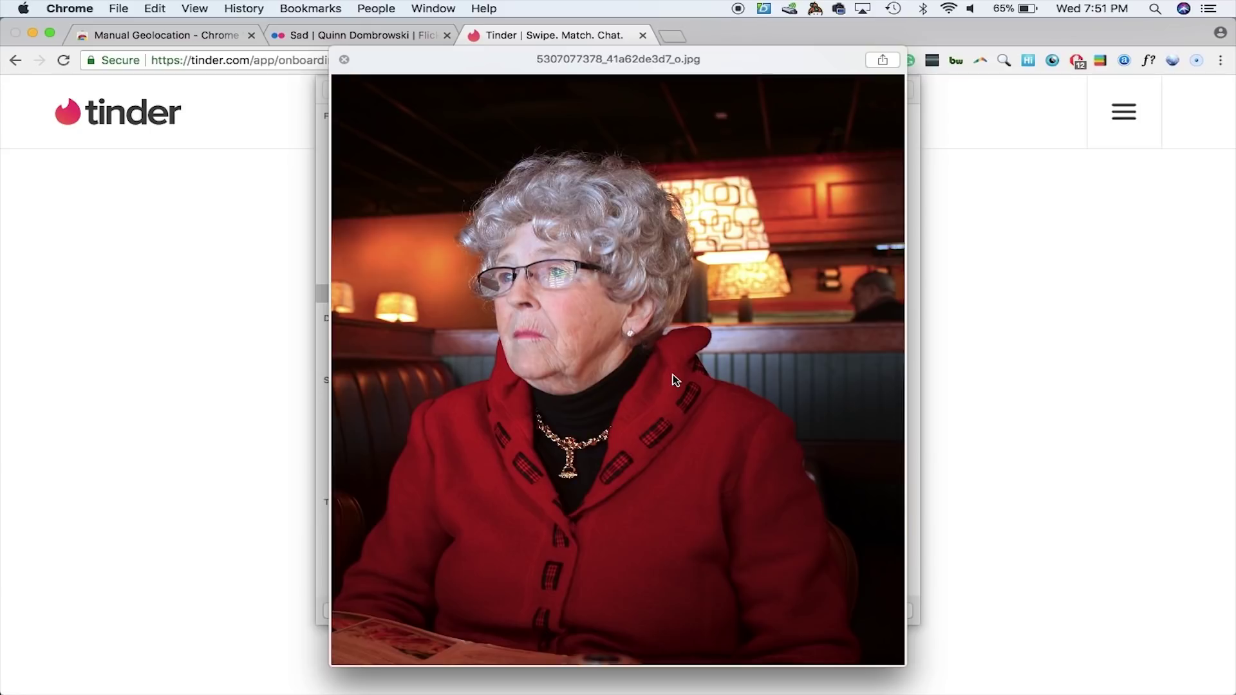
{"action": "key", "text": "space"}
{"action": "left_click", "coordinate": [889, 609]}
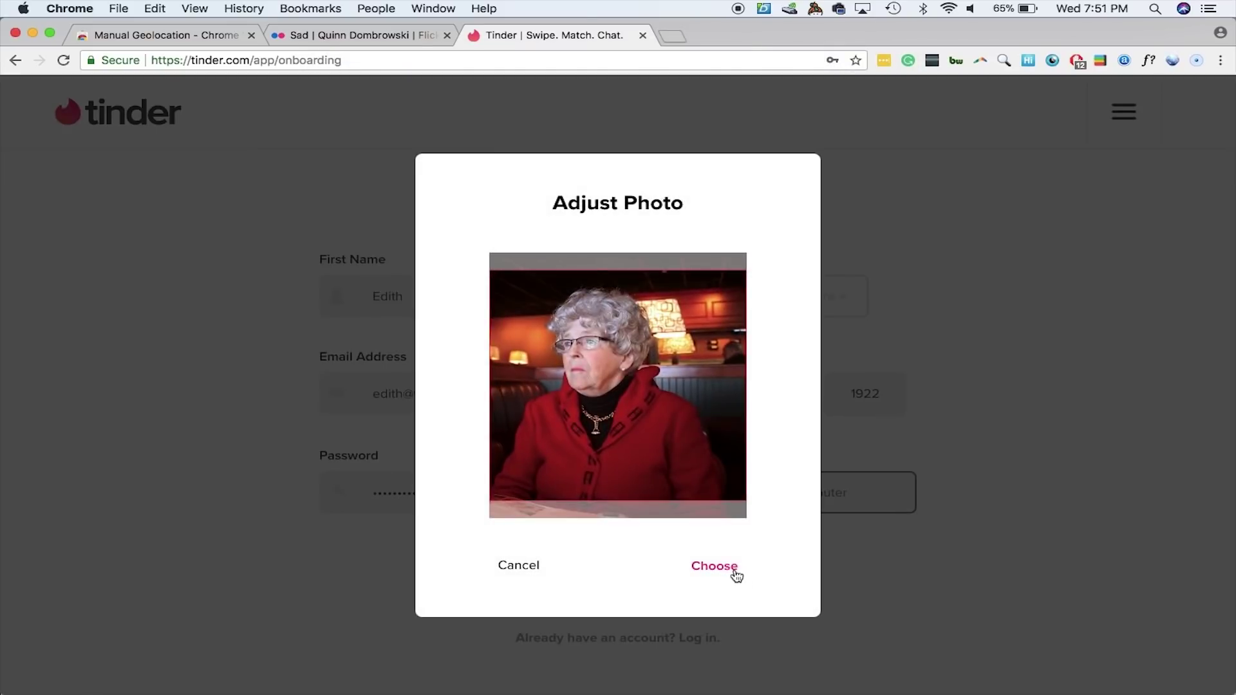
{"action": "left_click", "coordinate": [736, 573]}
{"action": "left_click", "coordinate": [670, 578]}
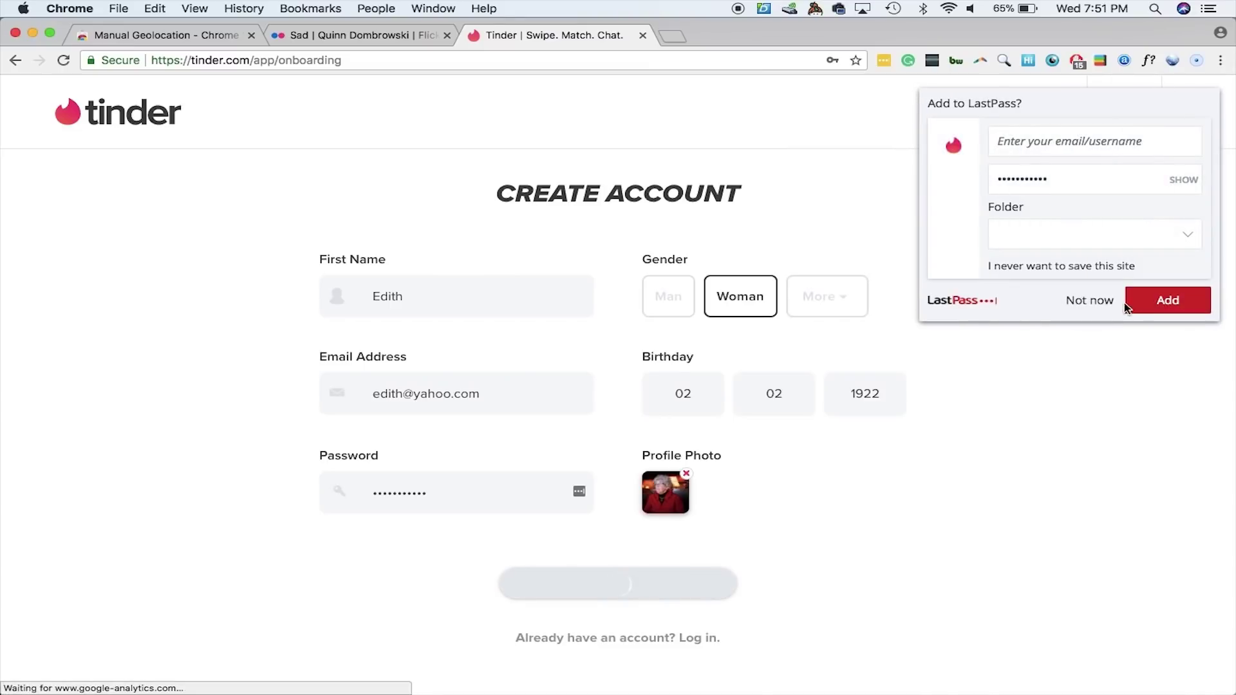
Decline LastPass password saving and pass the reCAPTCHA by selecting the four apartment building tiles
{"action": "left_click", "coordinate": [1092, 301]}
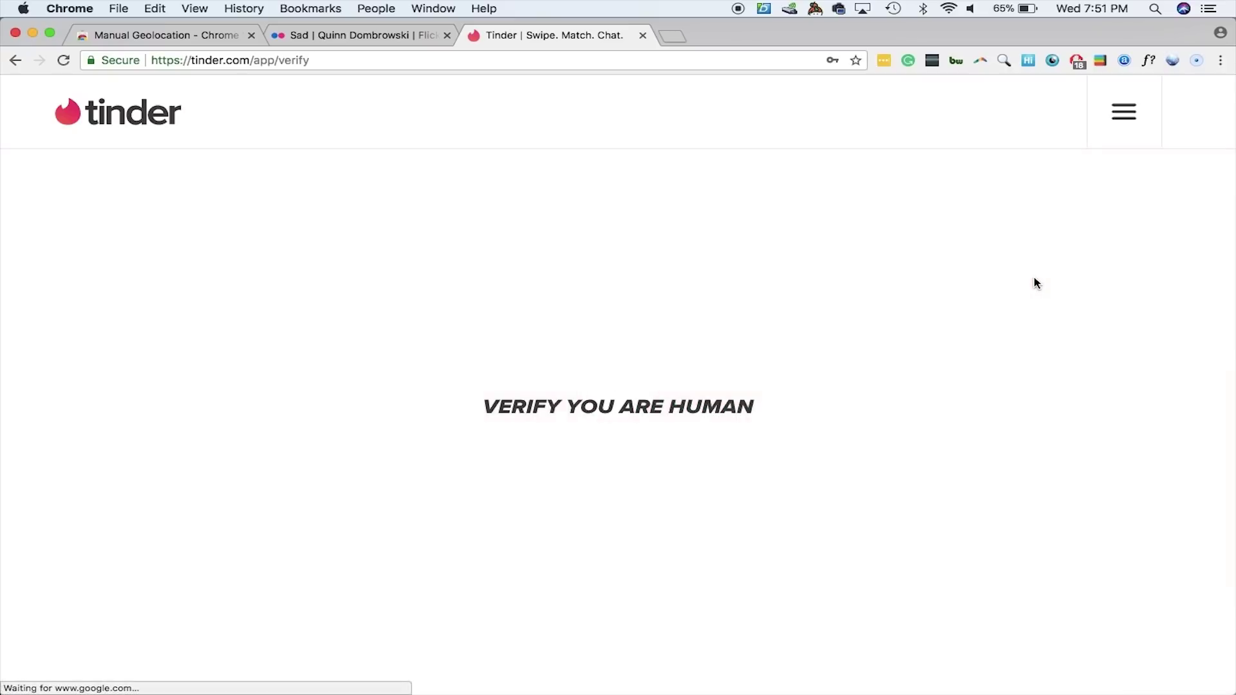
{"action": "left_click", "coordinate": [505, 470]}
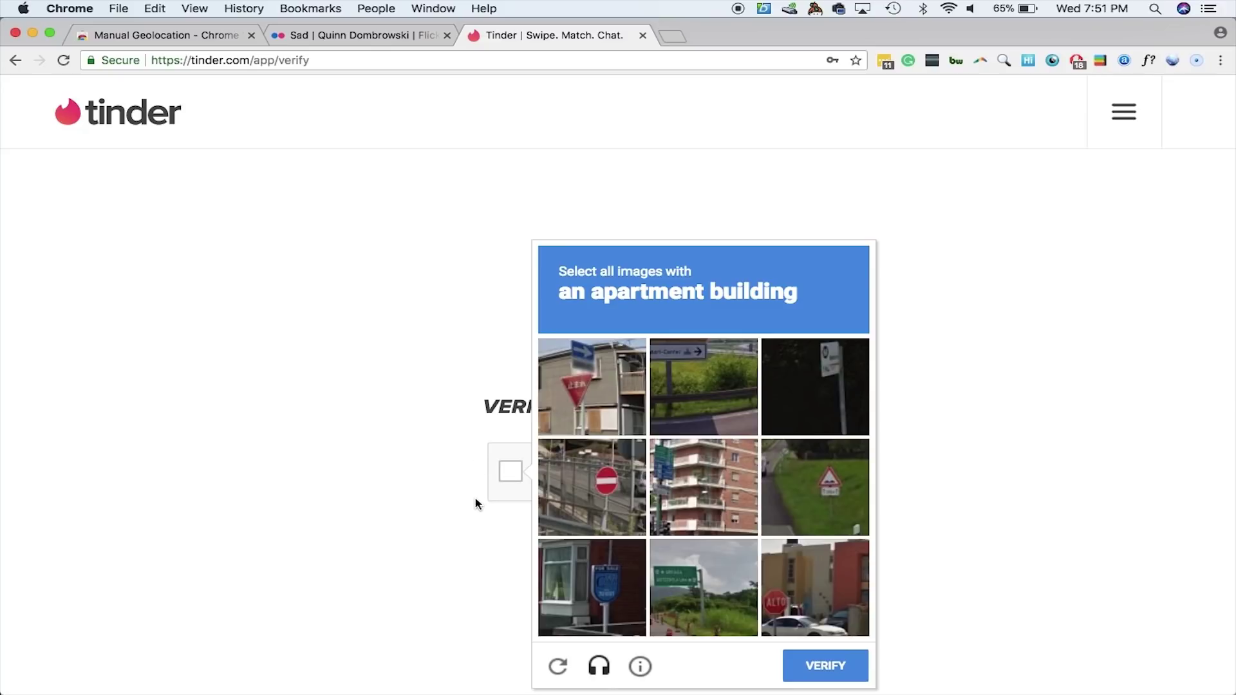
{"action": "left_click", "coordinate": [573, 569]}
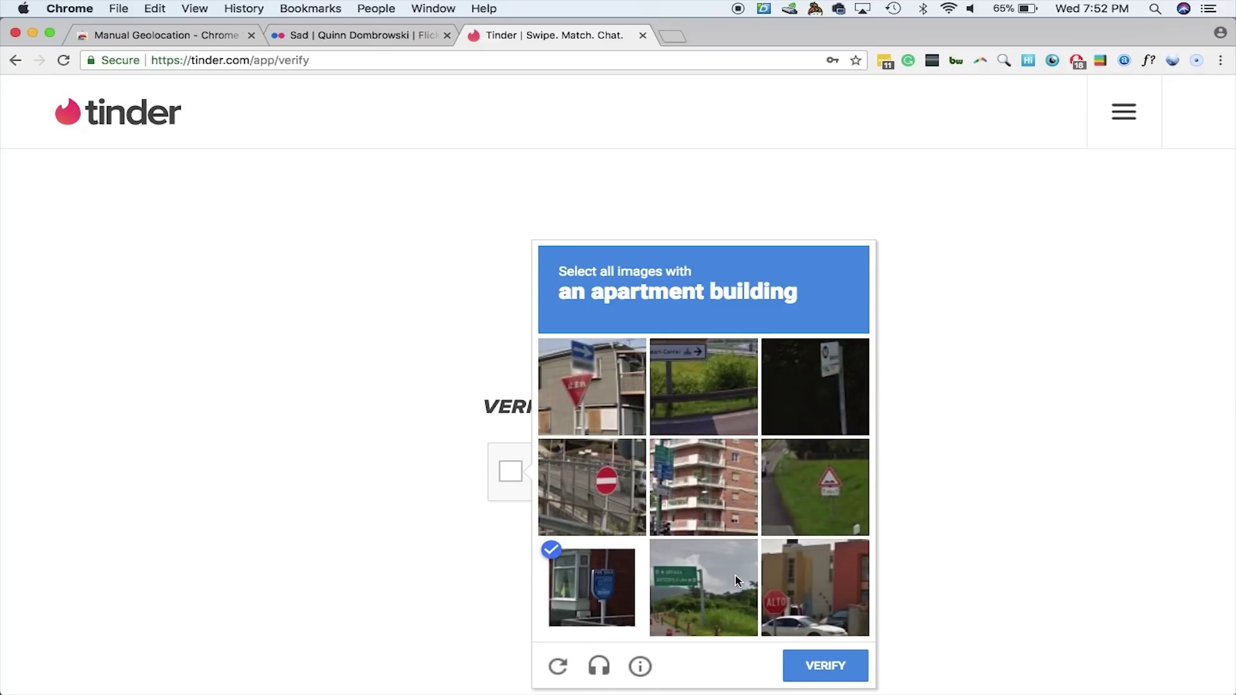
{"action": "left_click", "coordinate": [816, 583]}
{"action": "left_click", "coordinate": [705, 495]}
{"action": "left_click", "coordinate": [599, 396]}
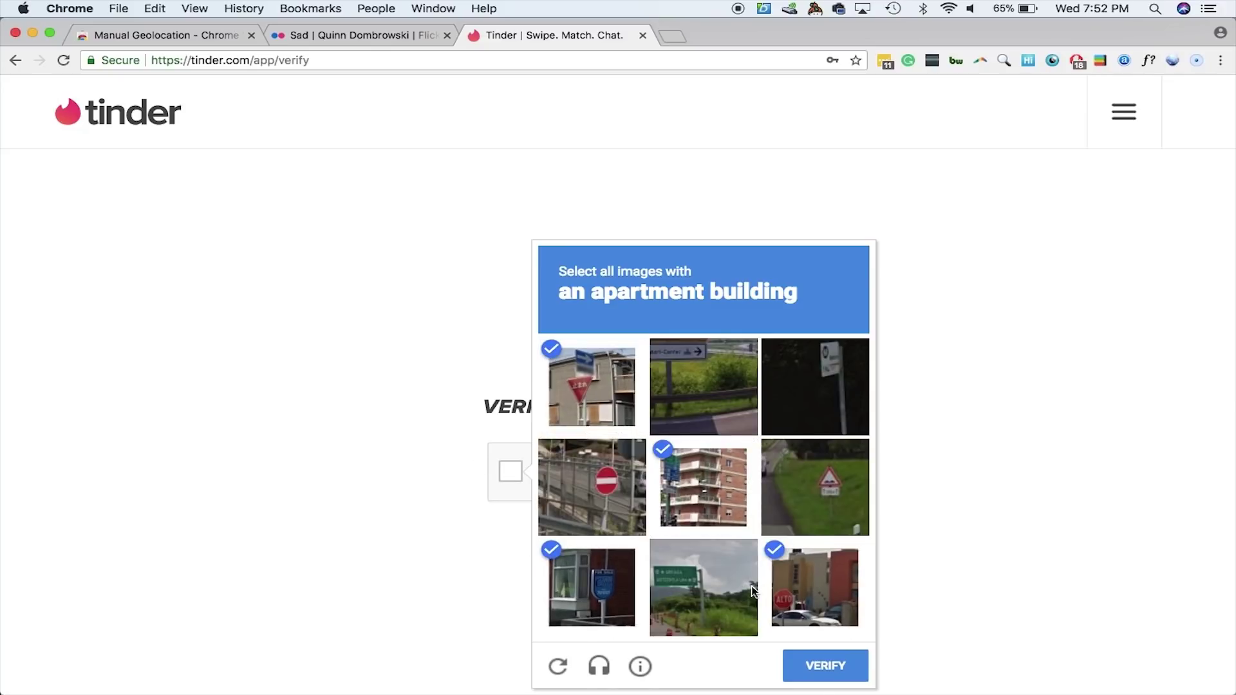
{"action": "left_click", "coordinate": [825, 669]}
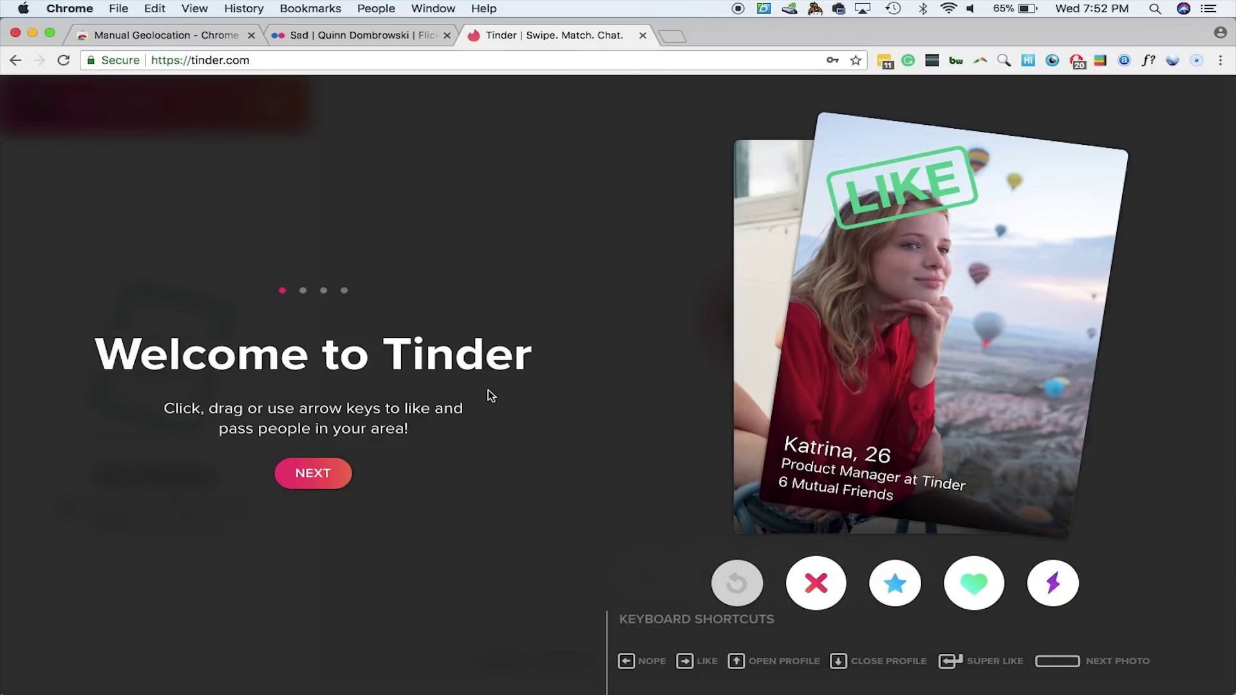
Finish the welcome tour, sharing location but declining notifications, then open My Profile
{"action": "left_click", "coordinate": [308, 475]}
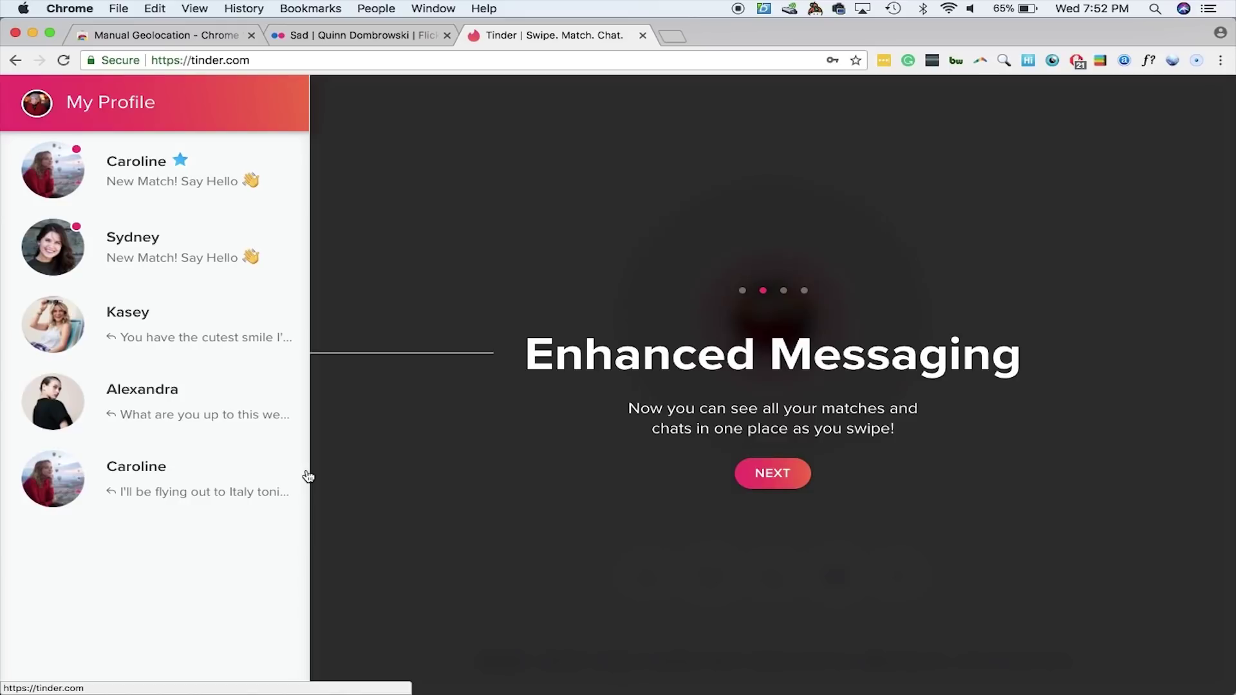
{"action": "left_click", "coordinate": [748, 477]}
{"action": "left_click", "coordinate": [235, 470]}
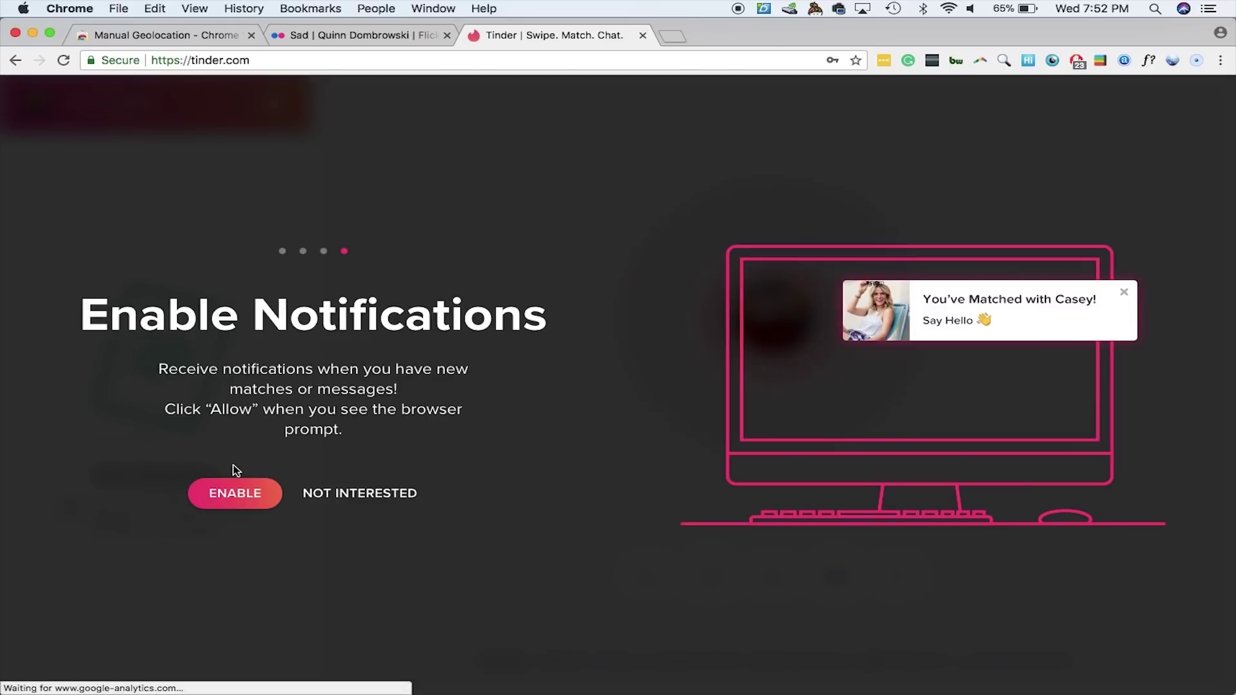
{"action": "left_click", "coordinate": [322, 500]}
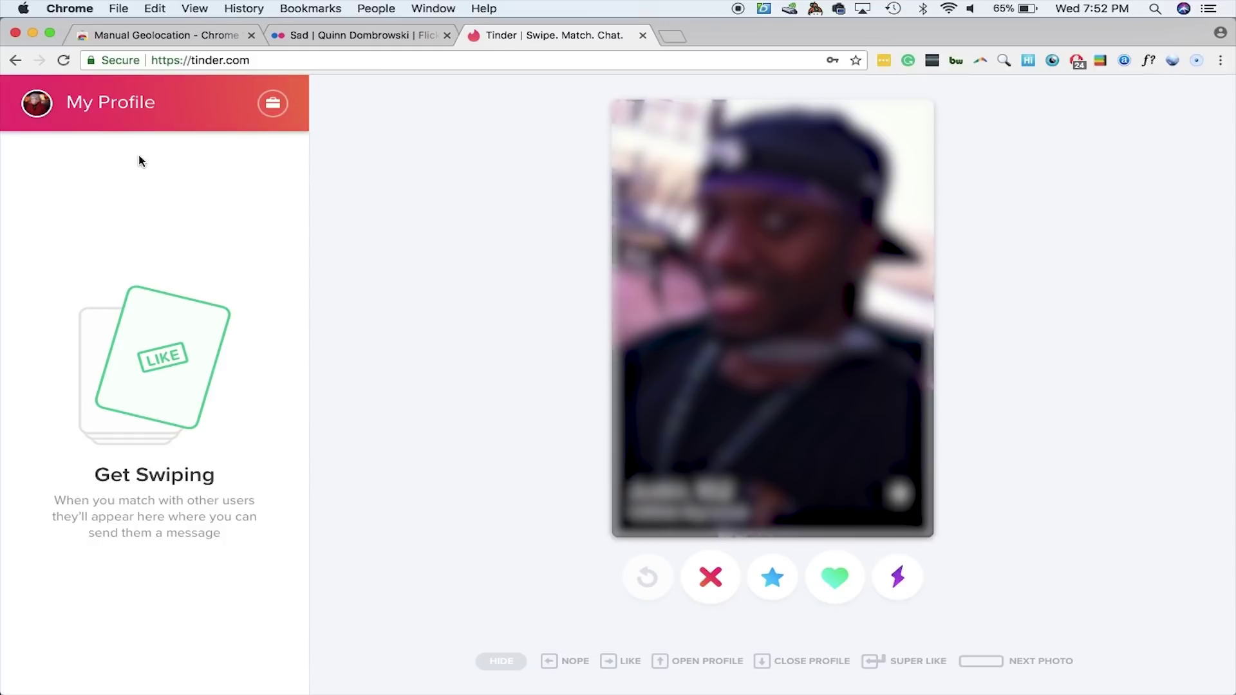
{"action": "left_click", "coordinate": [65, 102]}
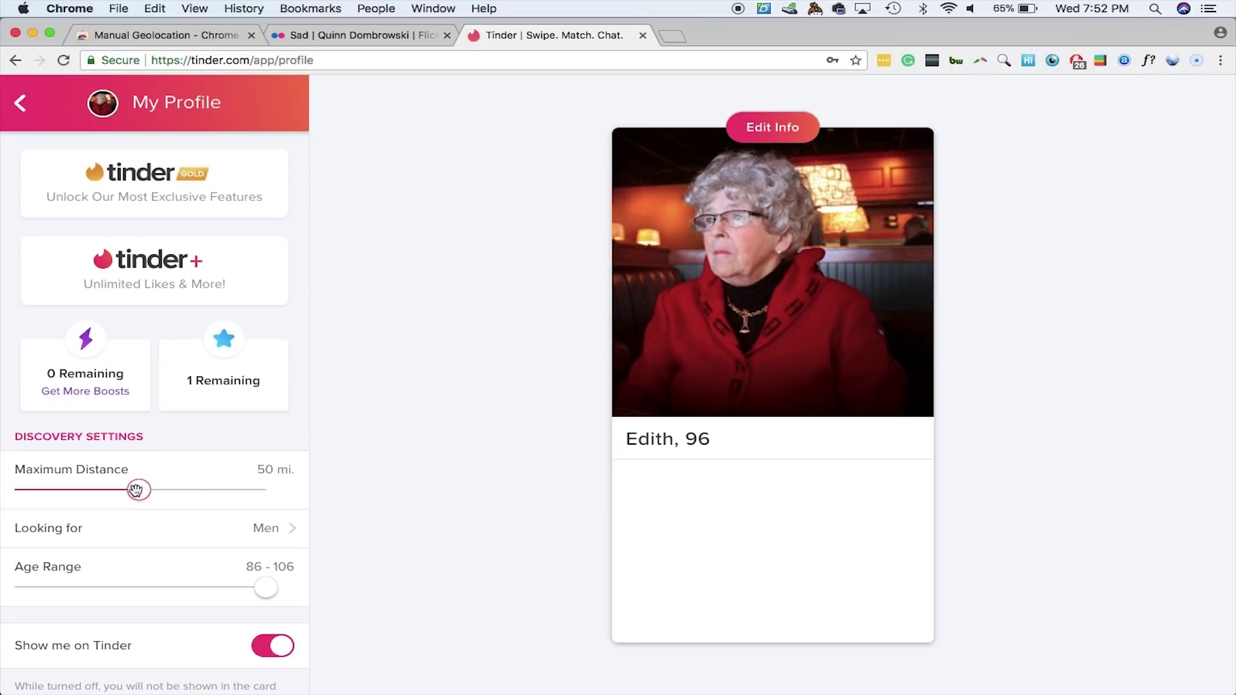
Set maximum distance to 1 mi and age range to 28–32, then return to swiping
{"action": "left_click_drag", "start_coordinate": [136, 491], "coordinate": [4, 490]}
{"action": "scroll", "coordinate": [156, 513], "scroll_direction": "down", "scroll_amount": 1}
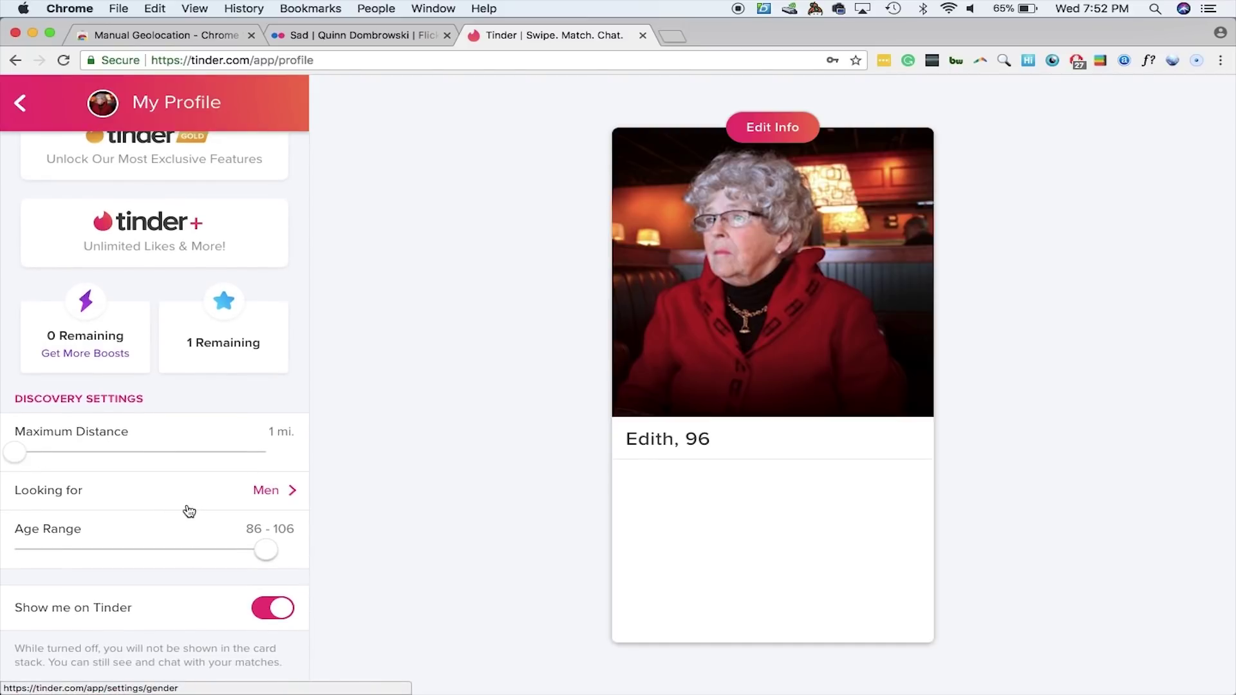
{"action": "left_click_drag", "start_coordinate": [261, 549], "coordinate": [77, 552]}
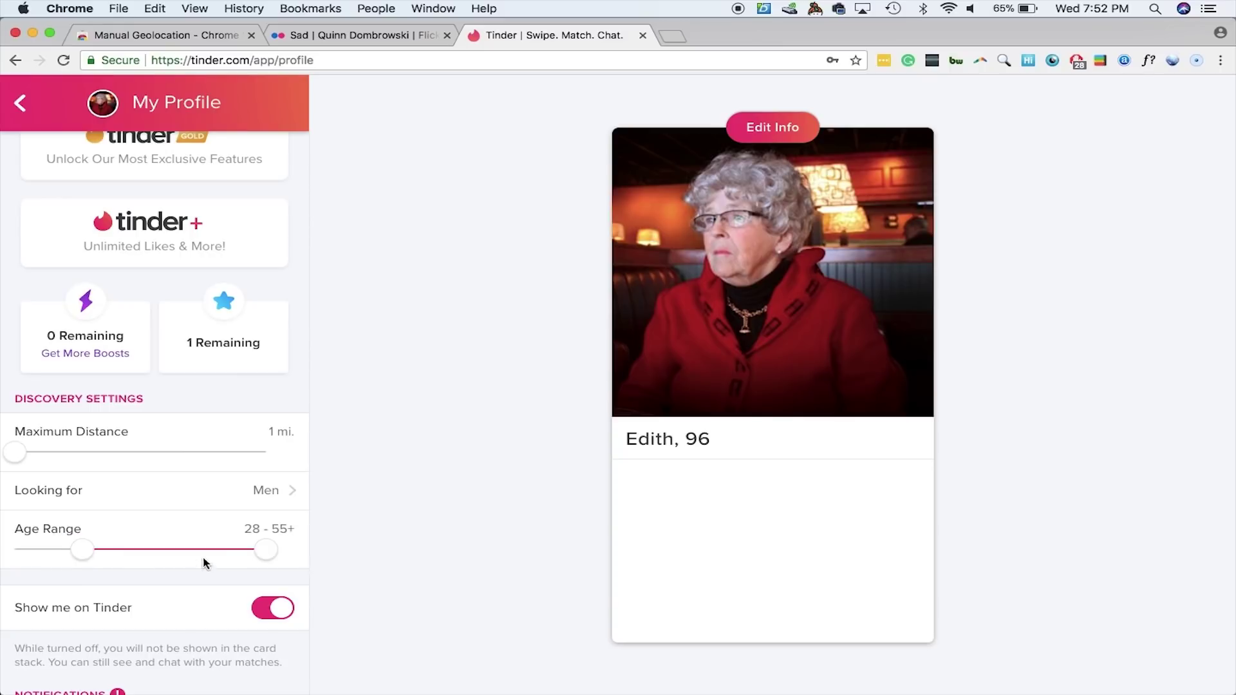
{"action": "left_click_drag", "start_coordinate": [264, 549], "coordinate": [111, 551]}
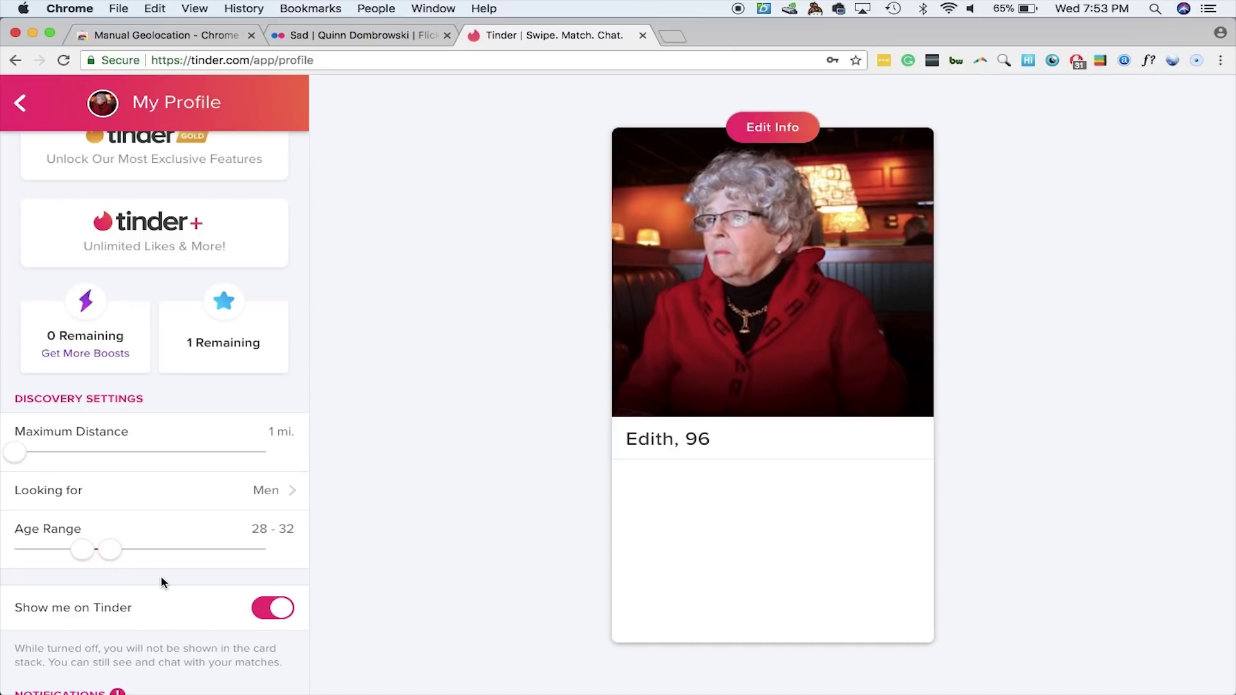
{"action": "scroll", "coordinate": [162, 582], "scroll_direction": "down", "scroll_amount": 5}
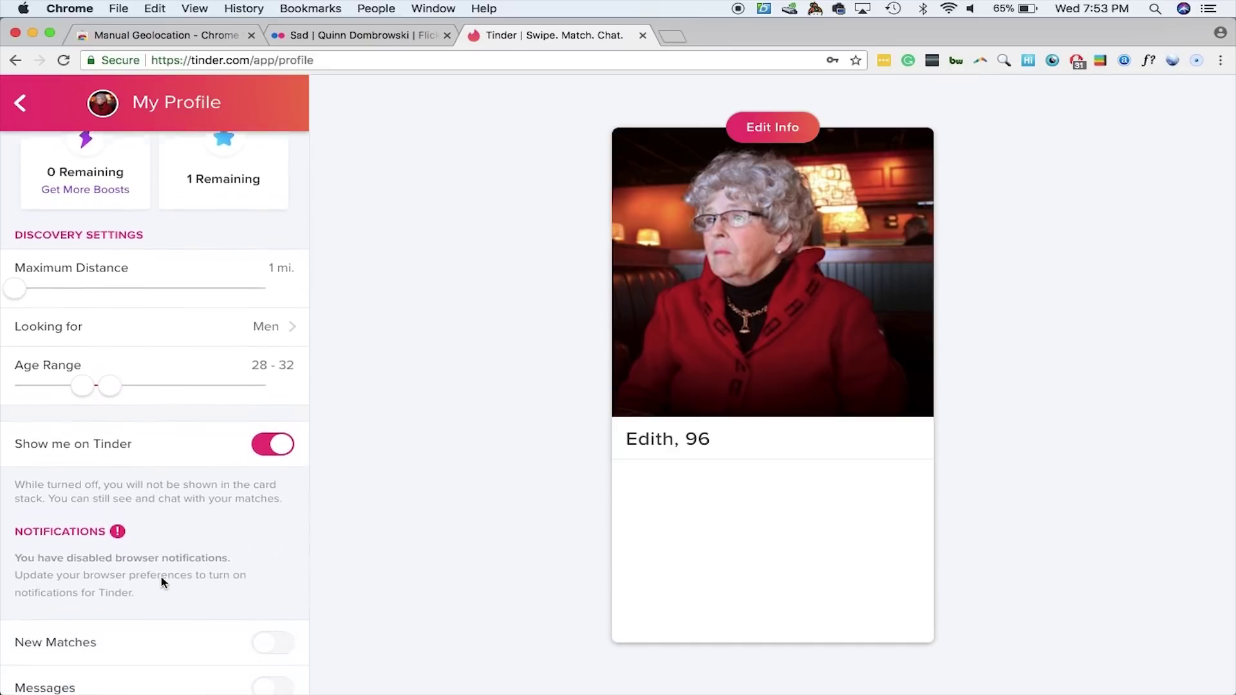
{"action": "scroll", "coordinate": [161, 583], "scroll_direction": "down", "scroll_amount": 8}
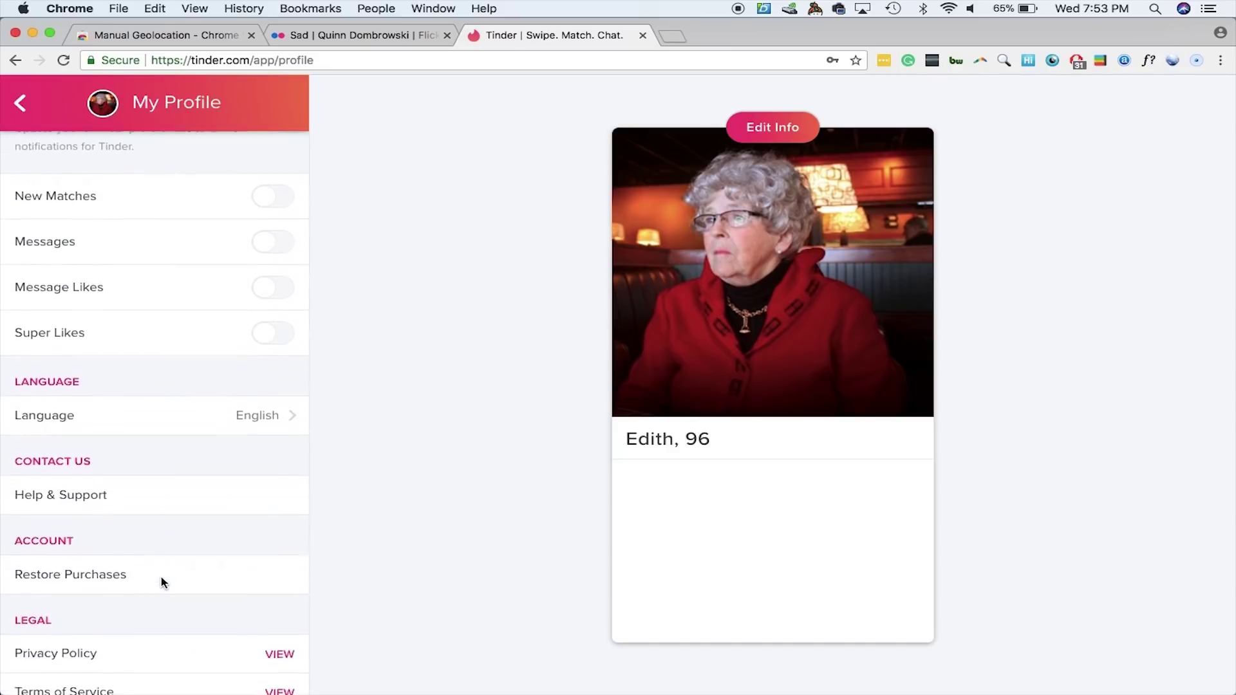
{"action": "scroll", "coordinate": [162, 583], "scroll_direction": "up", "scroll_amount": 13}
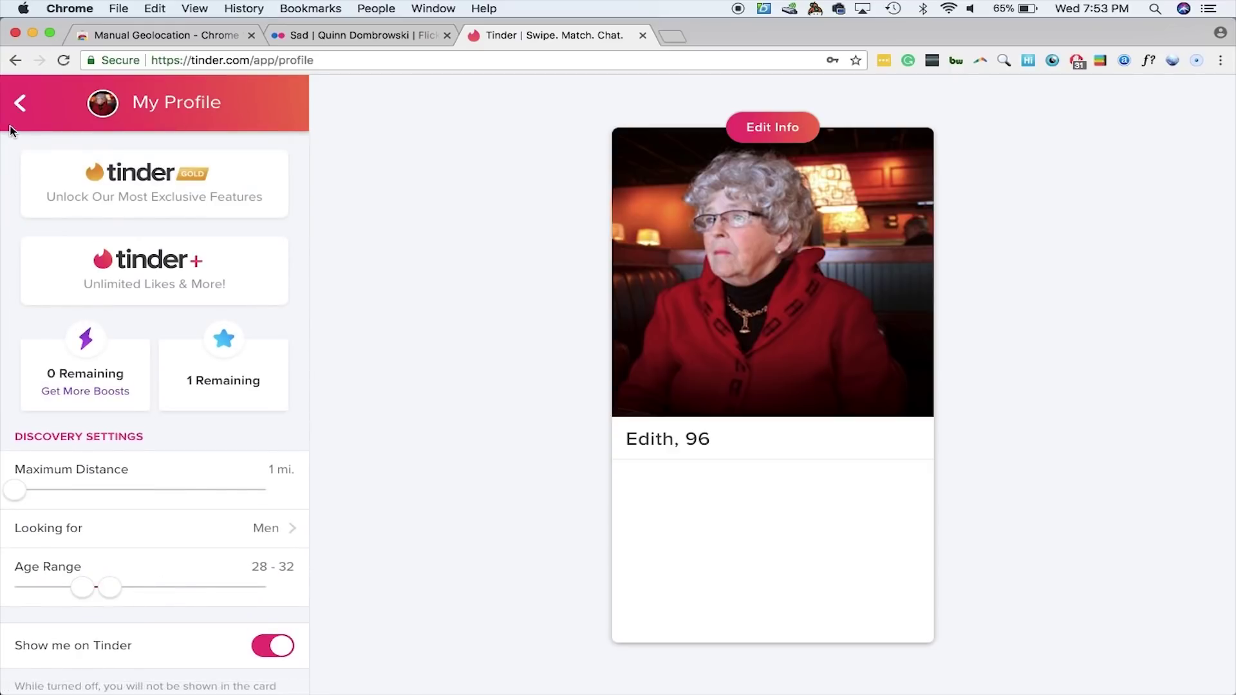
{"action": "left_click", "coordinate": [21, 104]}
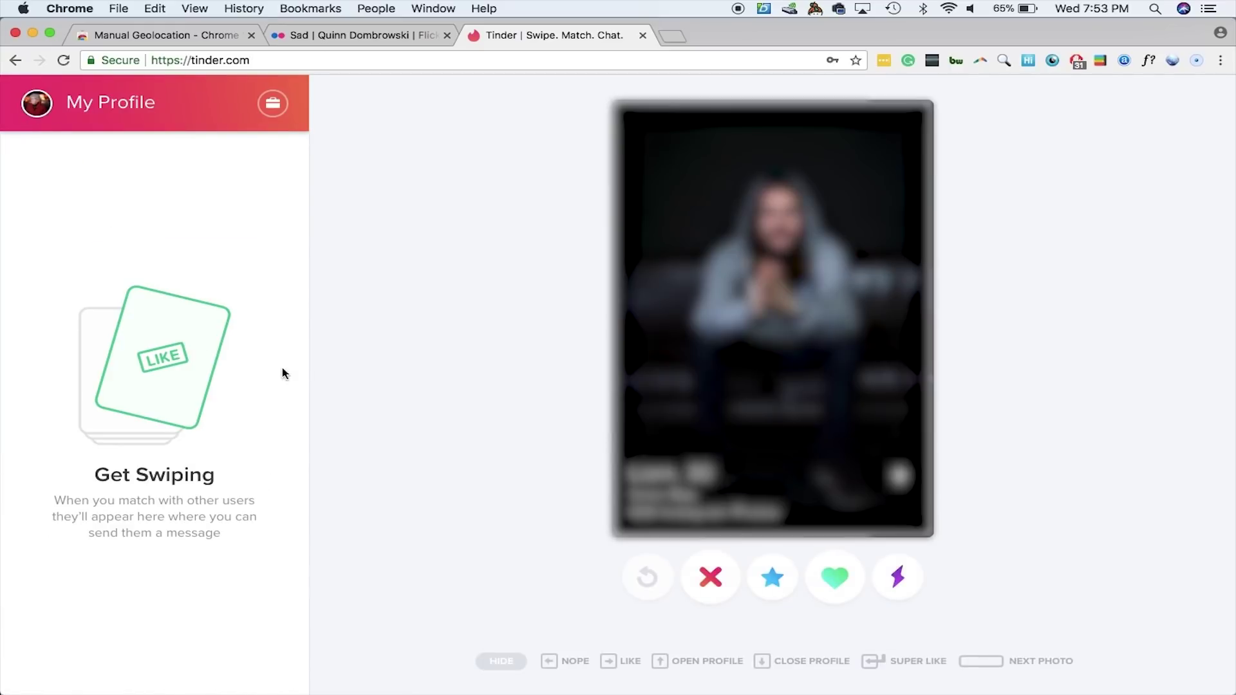
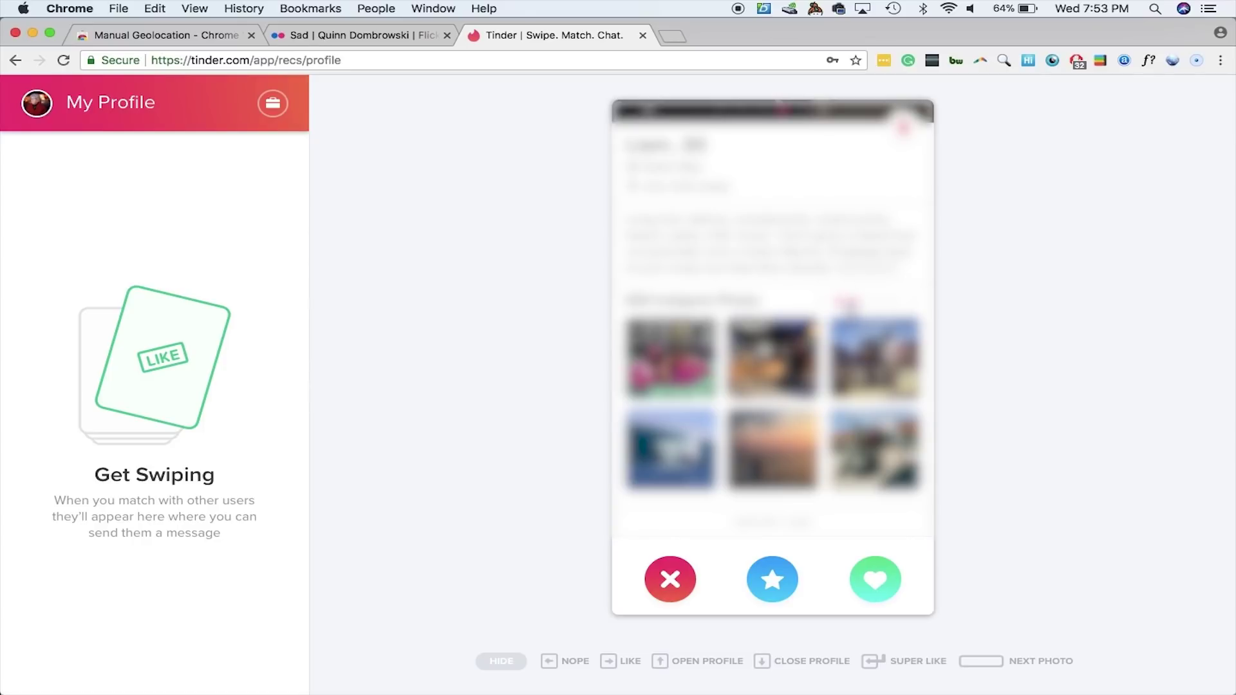
Page through this profile's Instagram photos and scroll through the rest of the card
{"action": "left_click", "coordinate": [848, 301]}
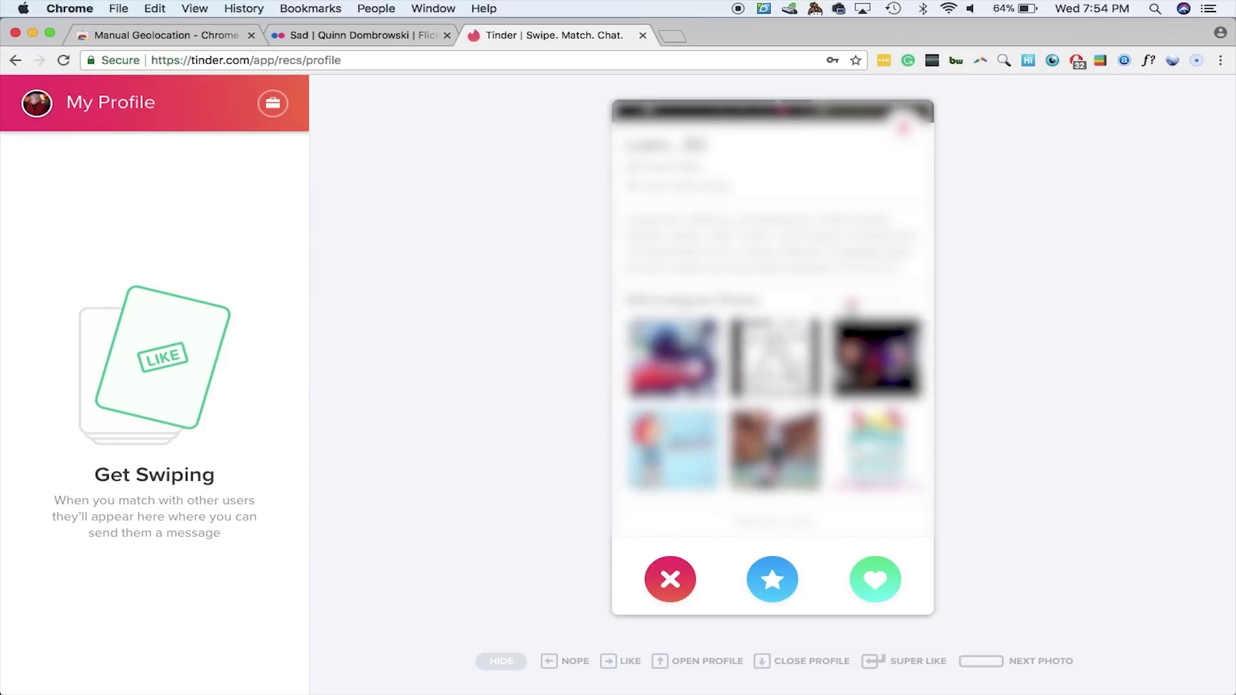
{"action": "left_click", "coordinate": [877, 300]}
{"action": "left_click", "coordinate": [891, 300]}
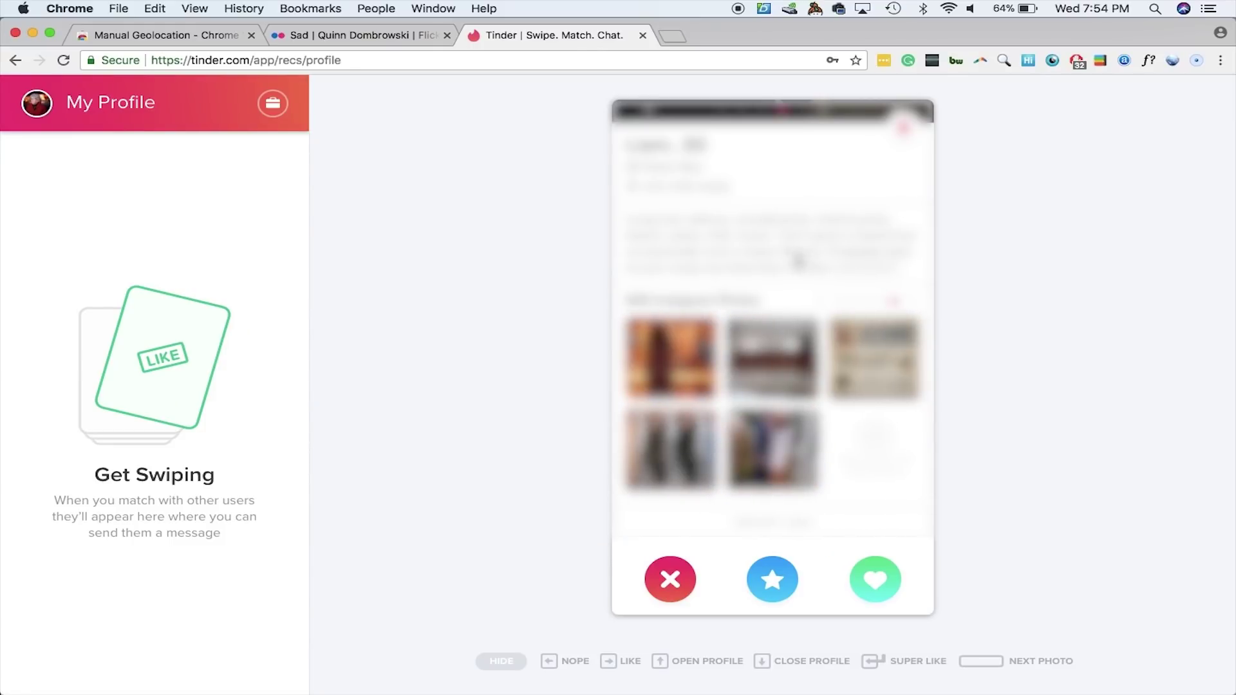
{"action": "scroll", "coordinate": [798, 260], "scroll_direction": "up", "scroll_amount": 3}
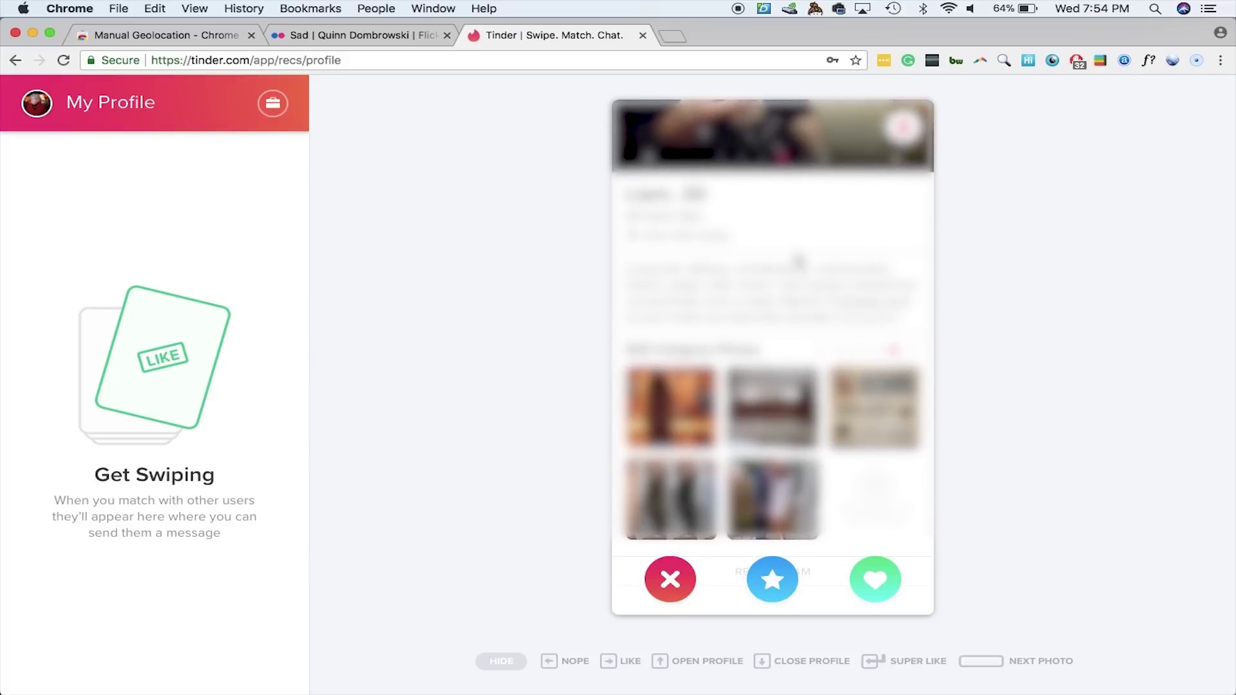
{"action": "scroll", "coordinate": [799, 261], "scroll_direction": "up", "scroll_amount": 3}
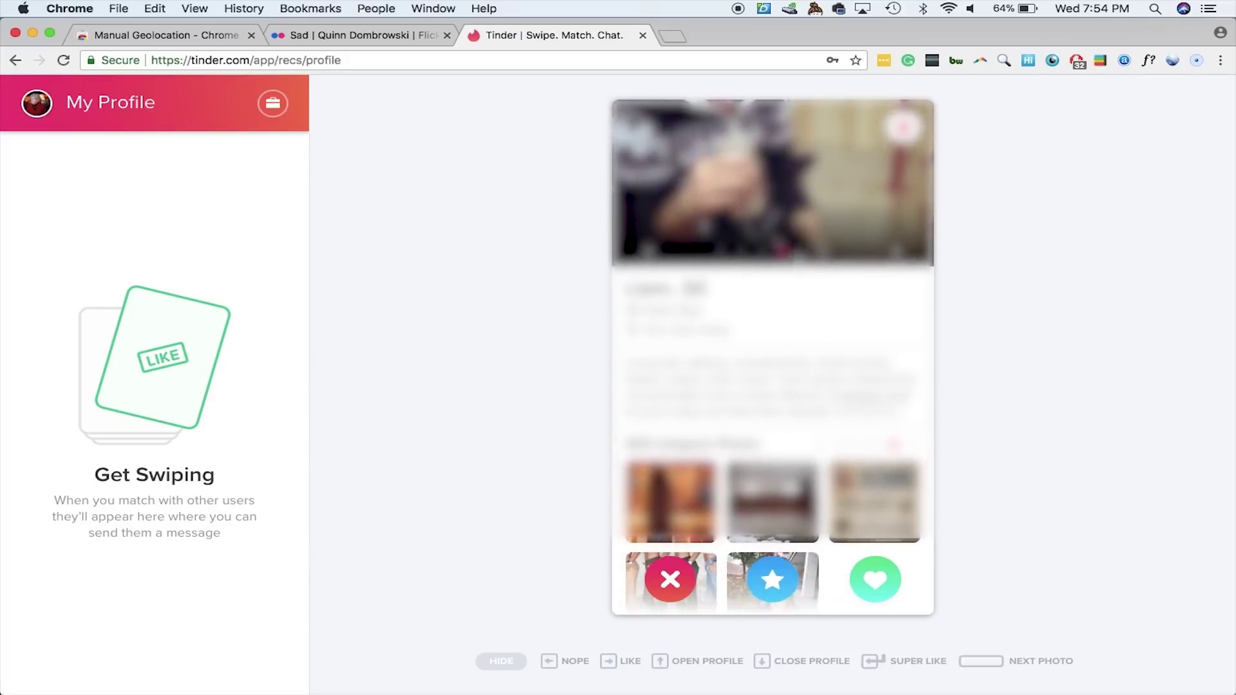
{"action": "scroll", "coordinate": [799, 261], "scroll_direction": "up", "scroll_amount": 2}
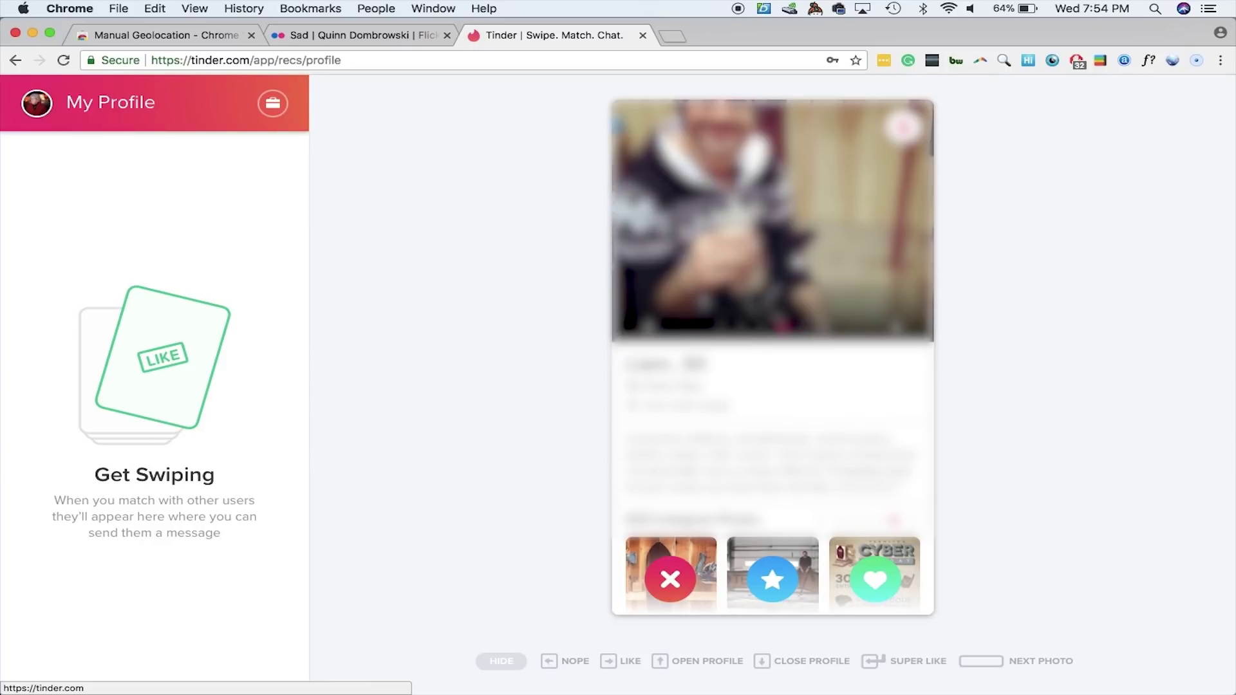
{"action": "scroll", "coordinate": [798, 260], "scroll_direction": "up", "scroll_amount": 2}
{"action": "scroll", "coordinate": [798, 260], "scroll_direction": "down", "scroll_amount": 4}
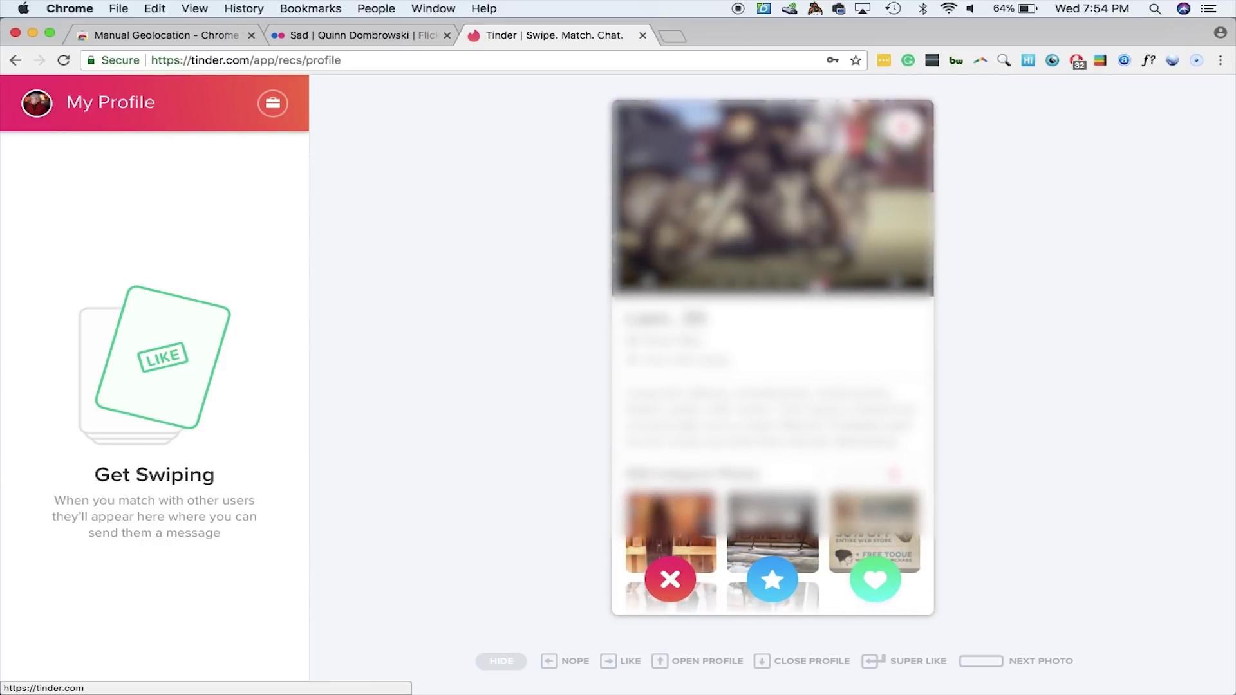
{"action": "scroll", "coordinate": [773, 257], "scroll_direction": "up", "scroll_amount": 3}
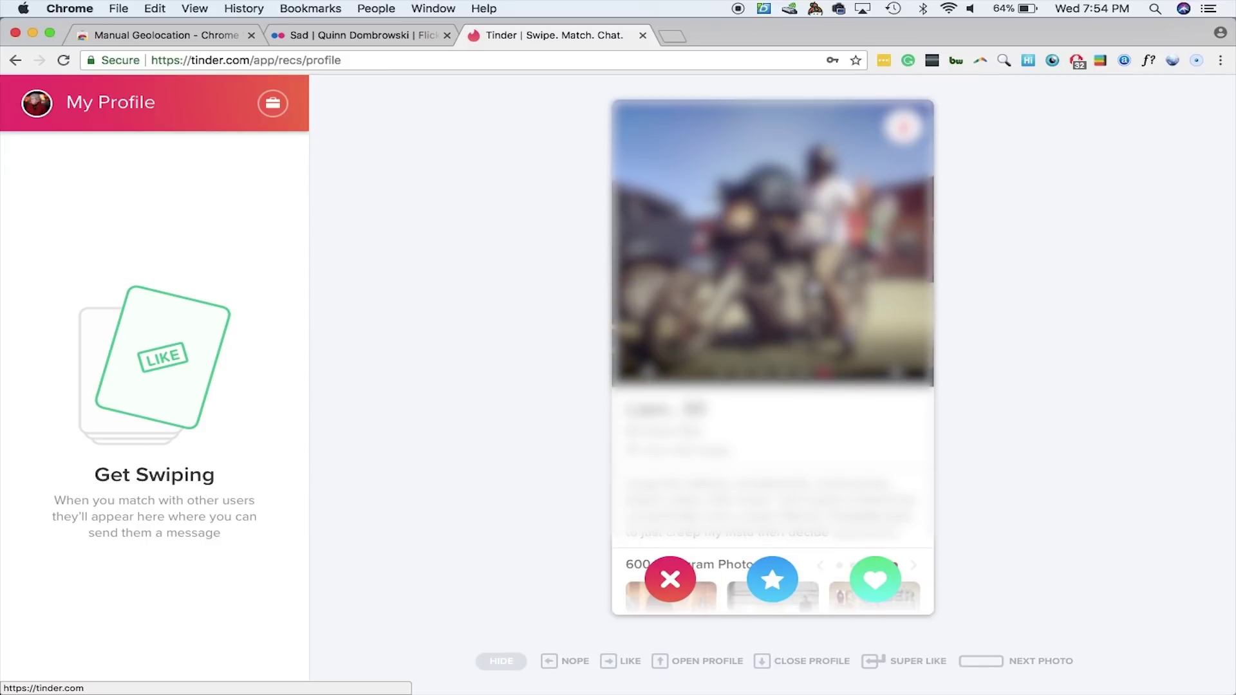
Pass on three profiles in a row, expanding the next two cards before each Nope
{"action": "left_click", "coordinate": [659, 579]}
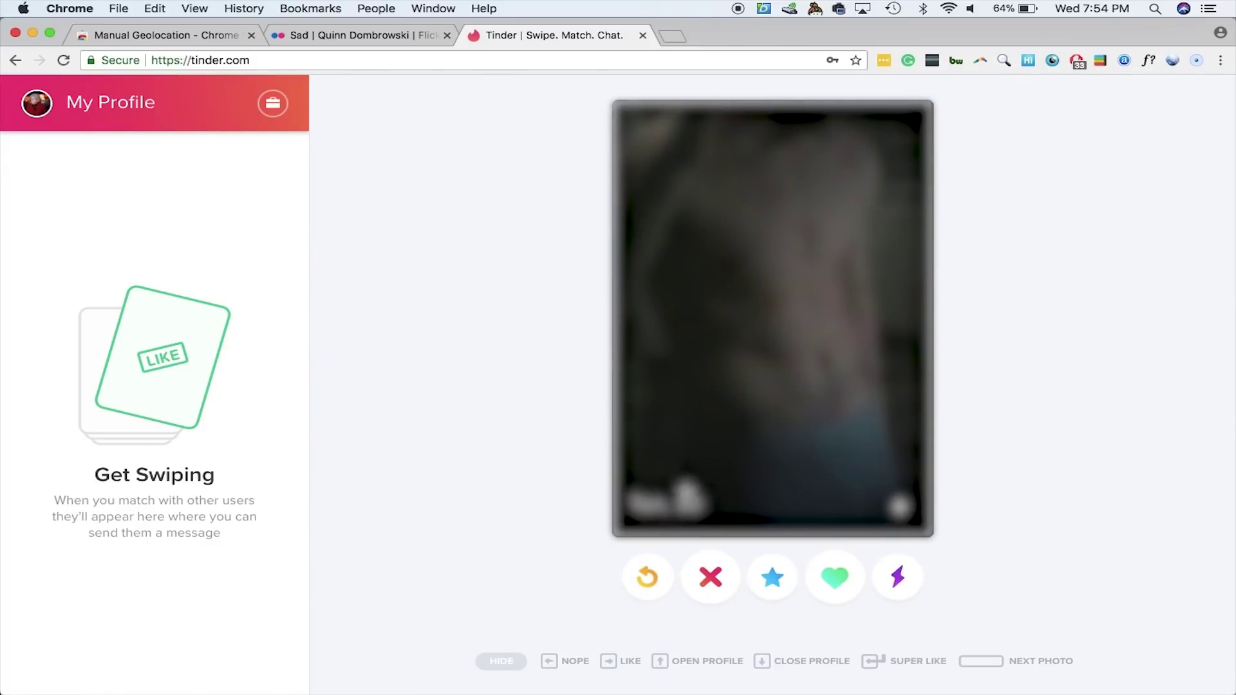
{"action": "left_click", "coordinate": [771, 368]}
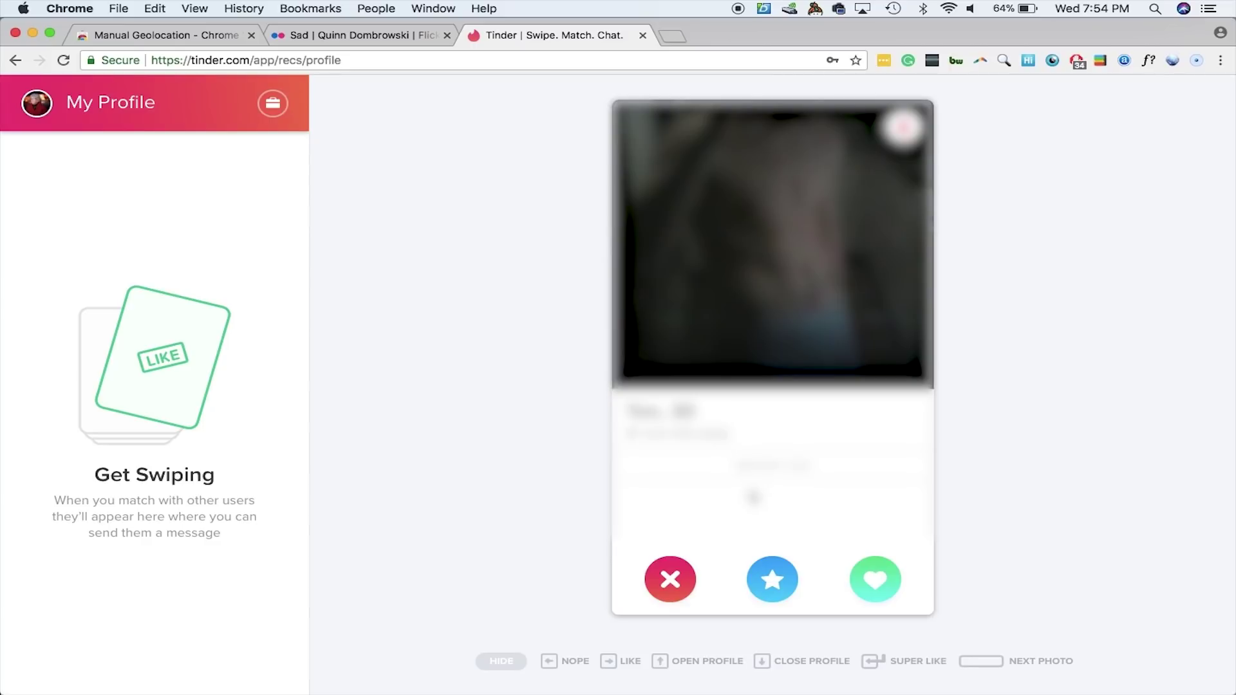
{"action": "left_click", "coordinate": [676, 576]}
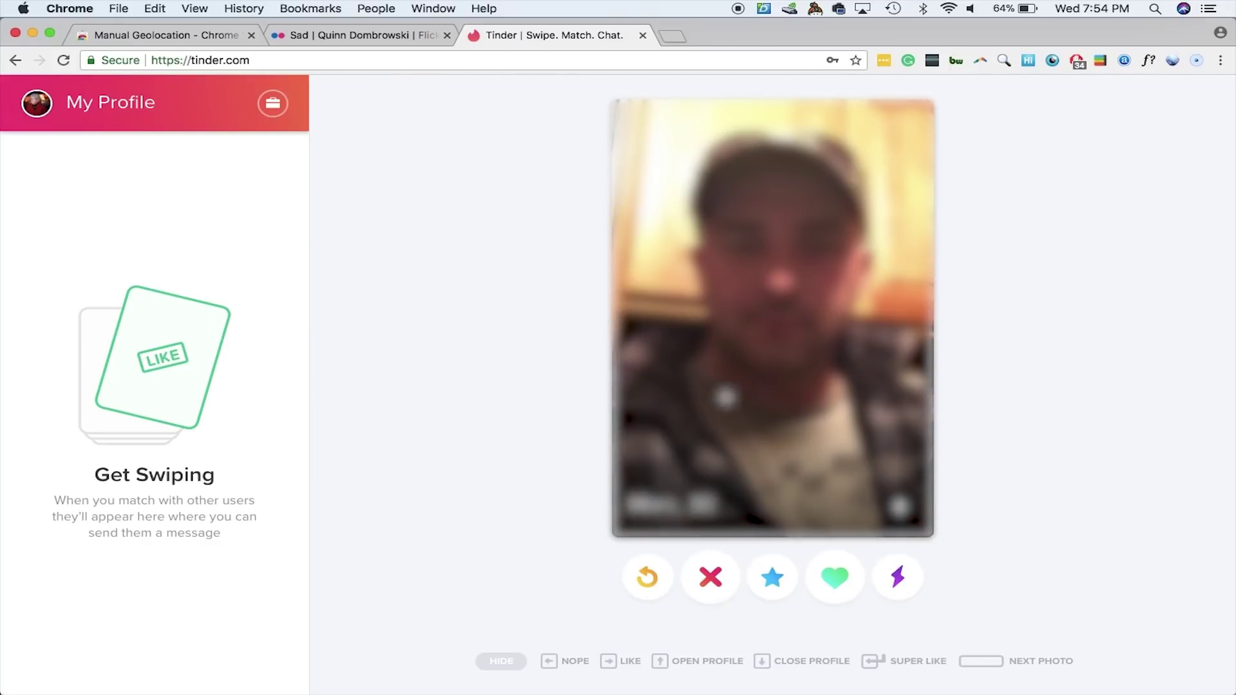
{"action": "left_click", "coordinate": [734, 378]}
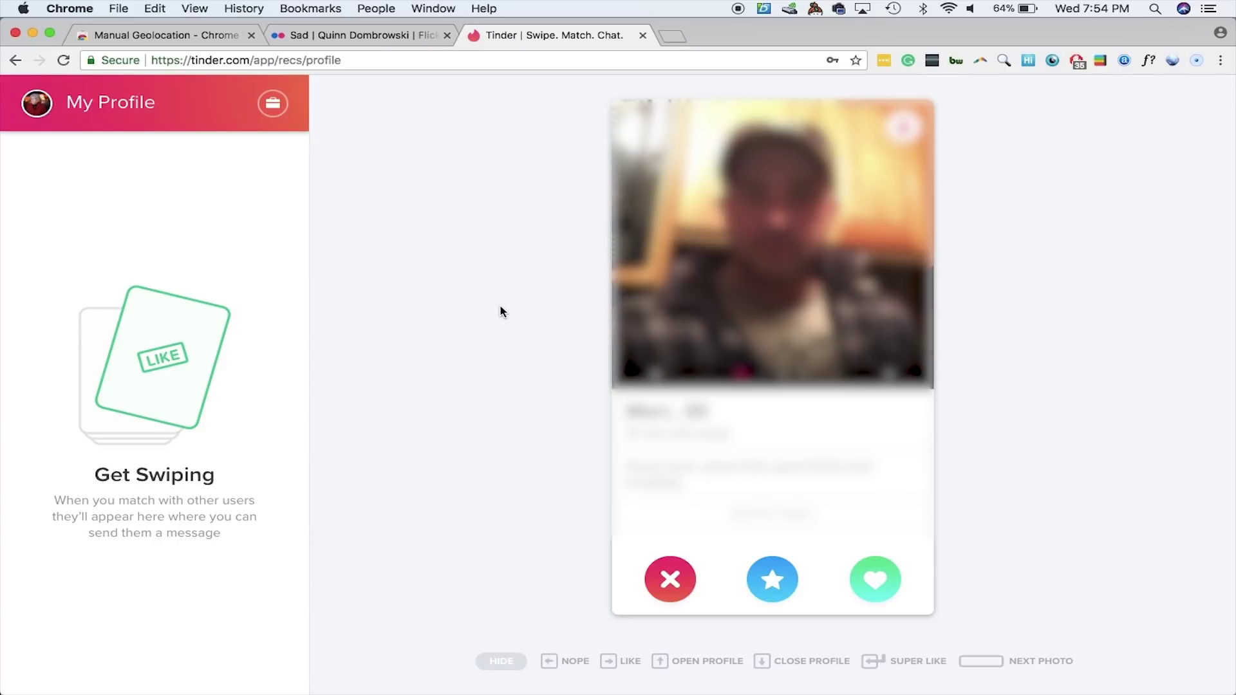
{"action": "left_click", "coordinate": [670, 573]}
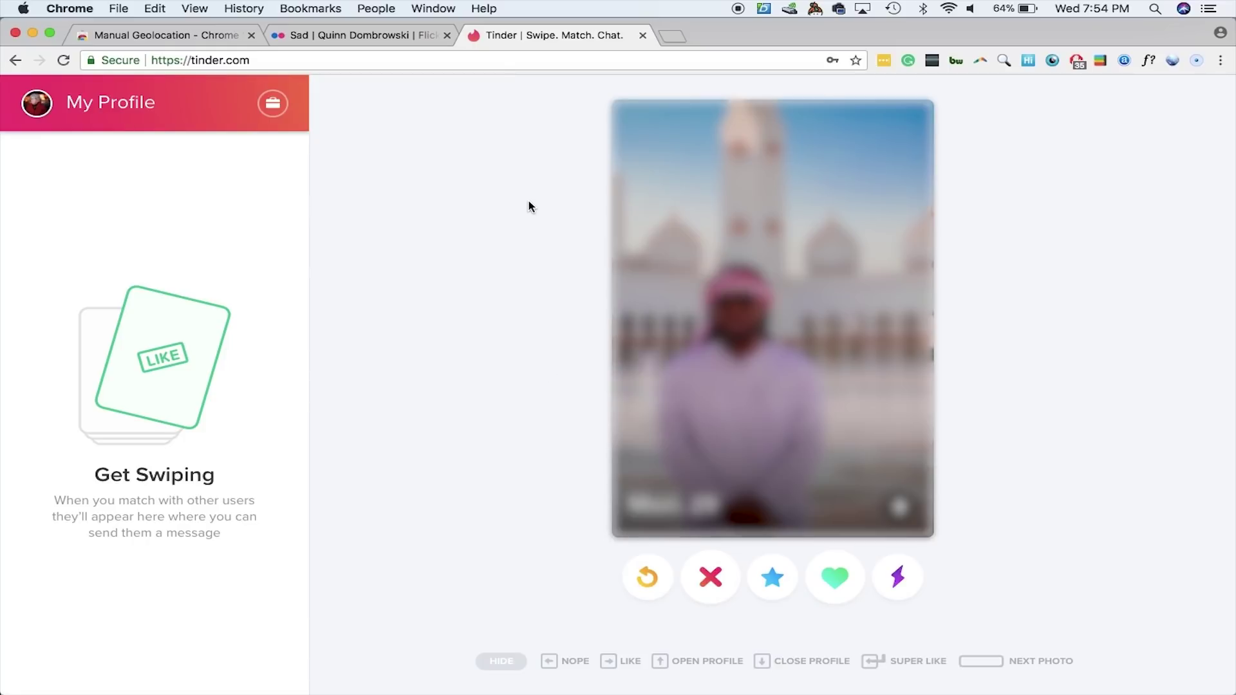
Zoom out in Manual Geolocation and drag the pin to central Las Vegas near the Hard Rock Hotel
{"action": "left_click", "coordinate": [1198, 62]}
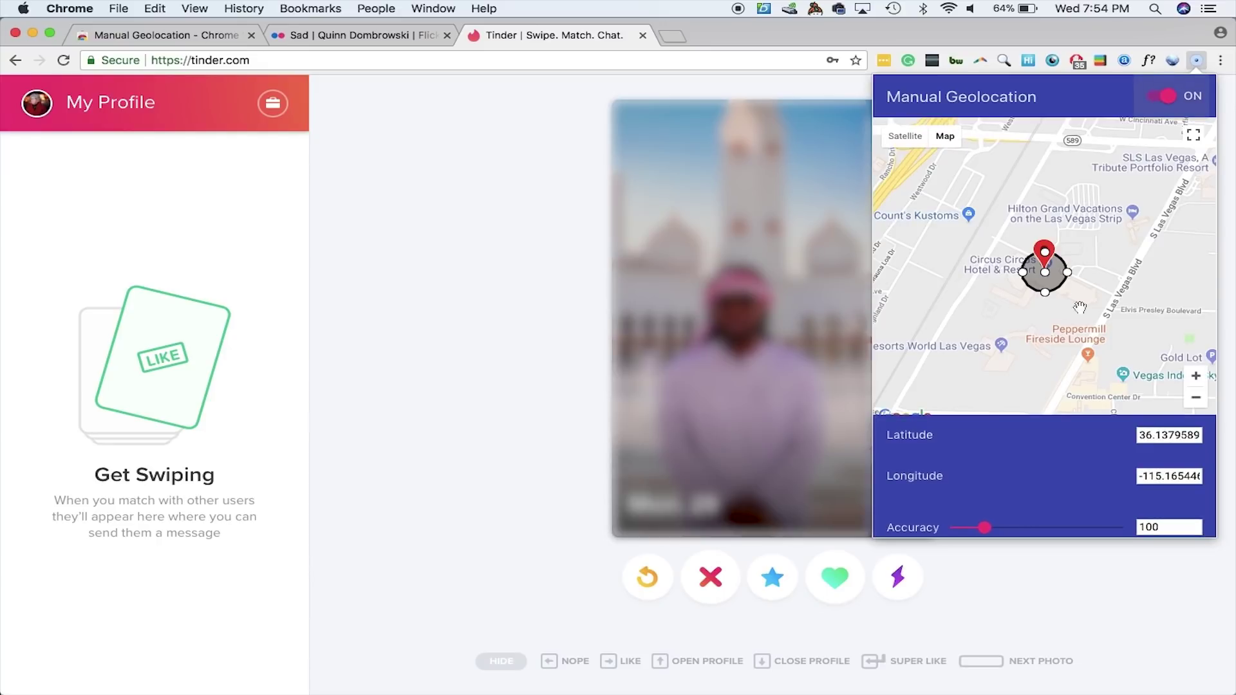
{"action": "left_click", "coordinate": [1195, 397]}
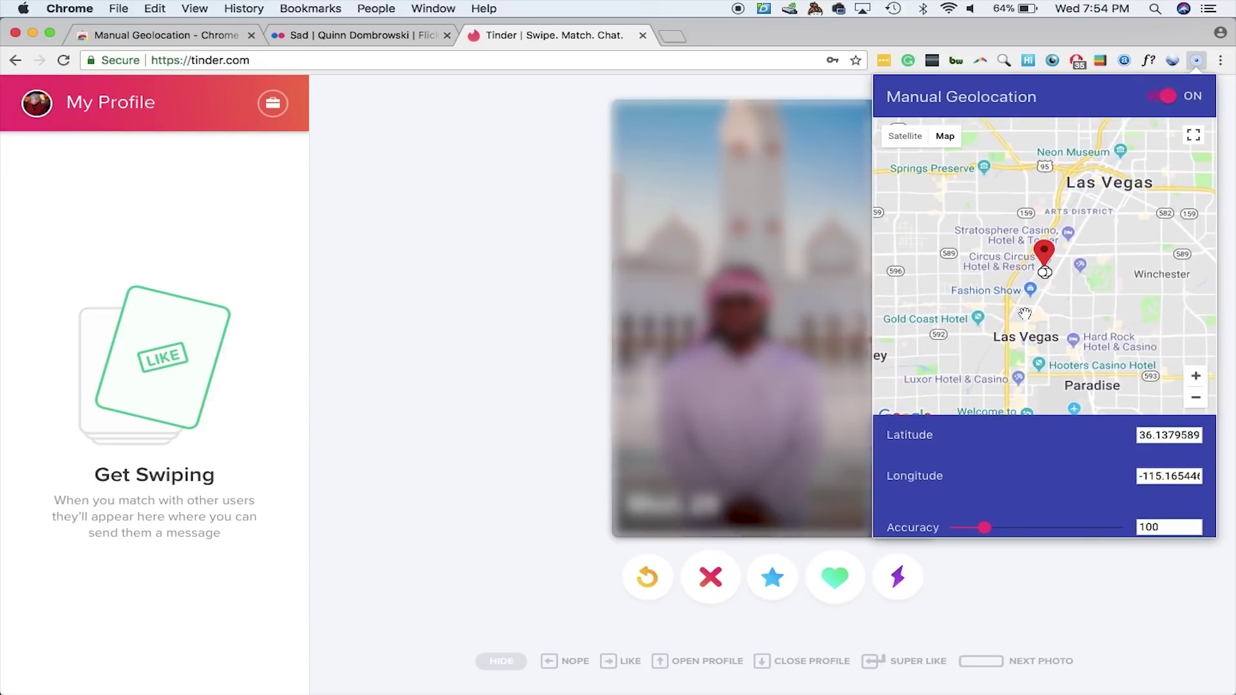
{"action": "left_click_drag", "start_coordinate": [1044, 261], "coordinate": [1073, 331]}
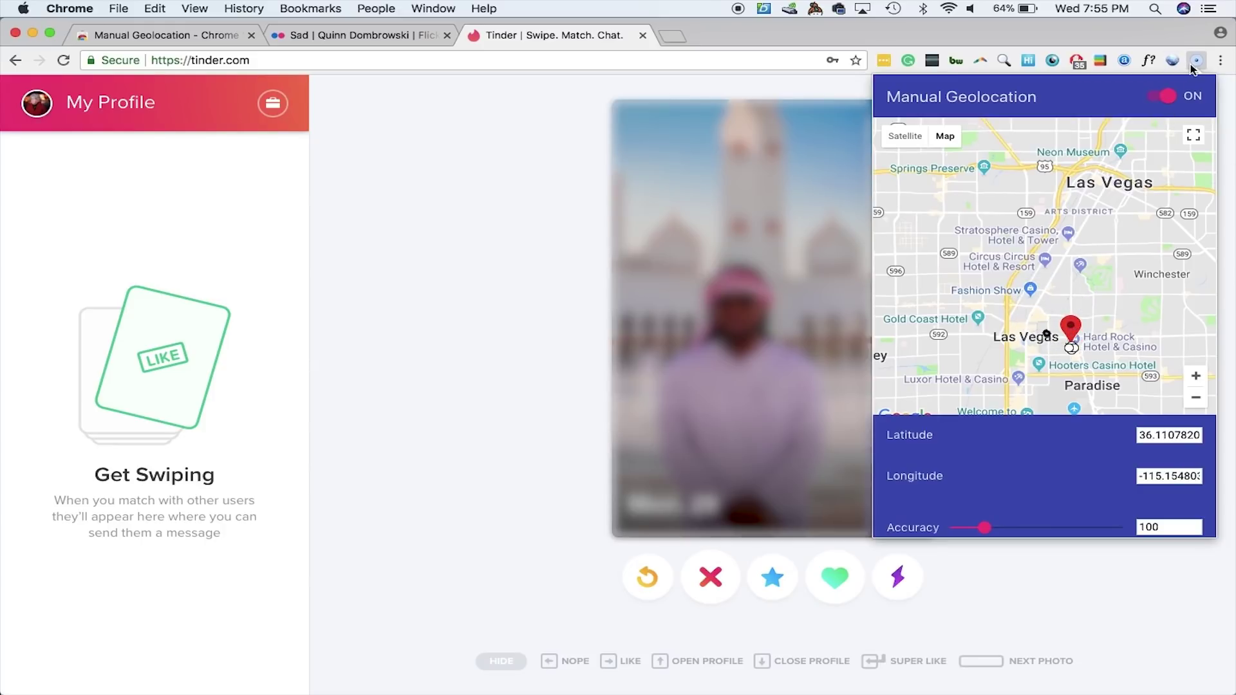
{"action": "left_click", "coordinate": [1193, 64]}
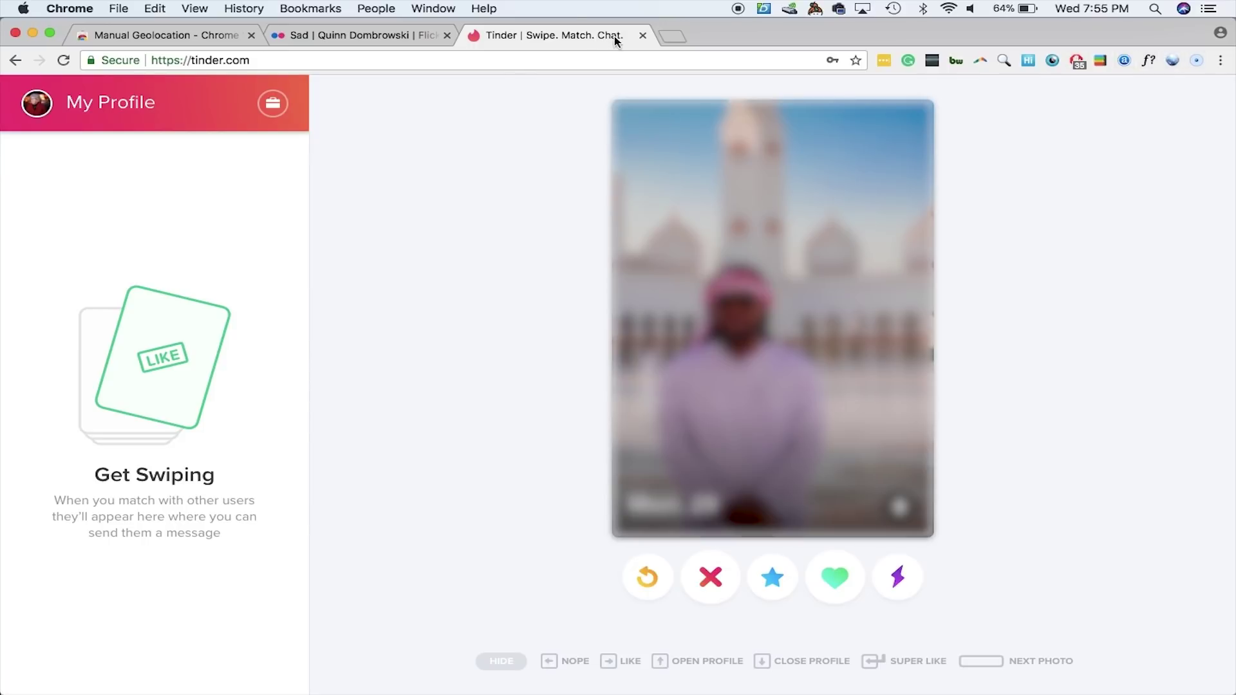
Load Tinder again in a new tab, then expand the first new profile and pass on it
{"action": "left_click", "coordinate": [642, 35]}
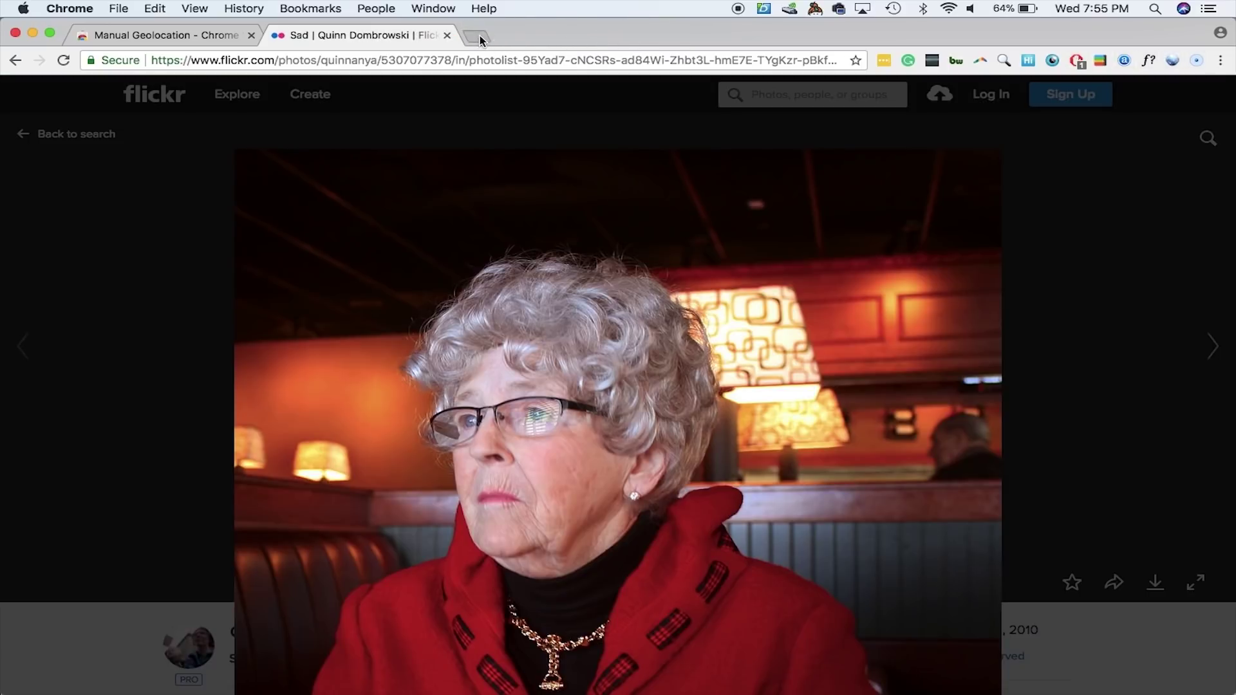
{"action": "left_click", "coordinate": [480, 37]}
{"action": "type", "text": "tinder.com"}
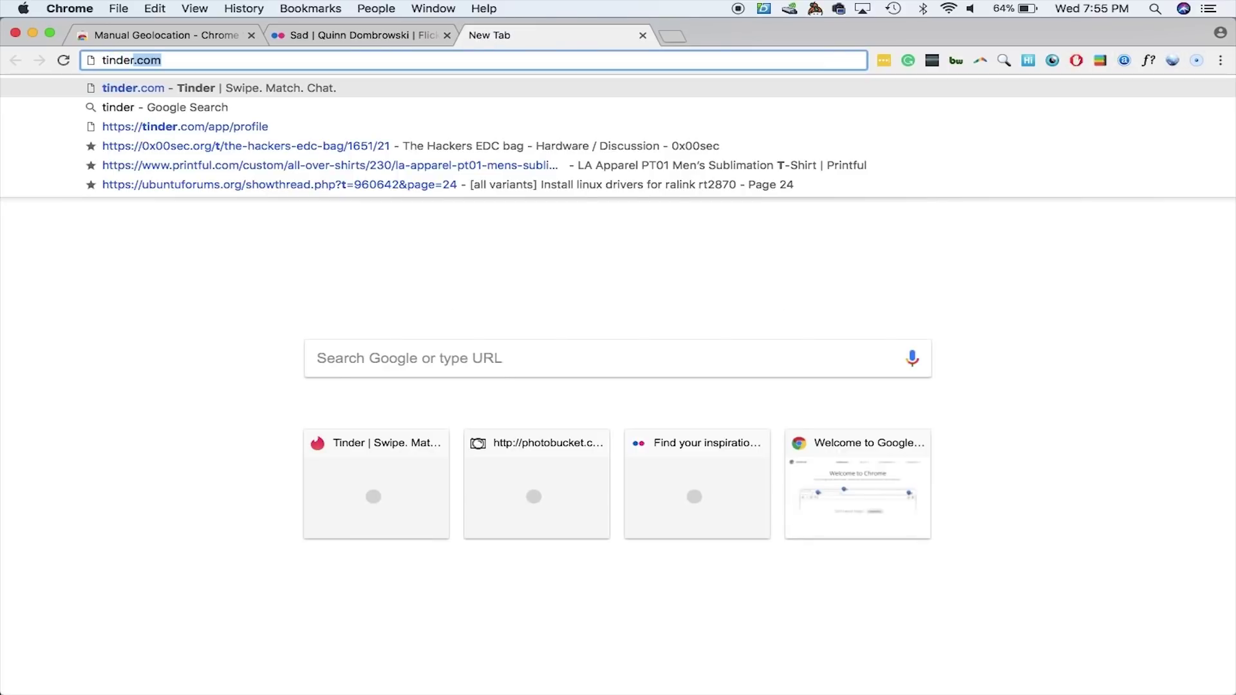
{"action": "key", "text": "Return"}
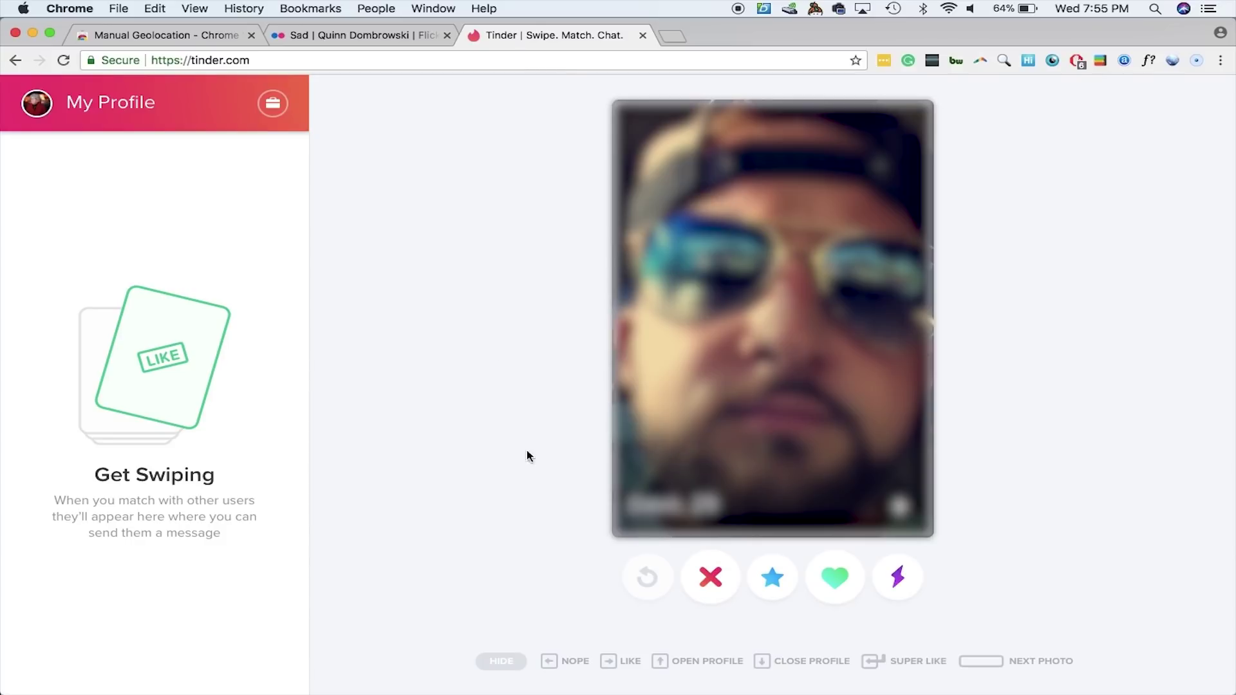
{"action": "left_click", "coordinate": [734, 403]}
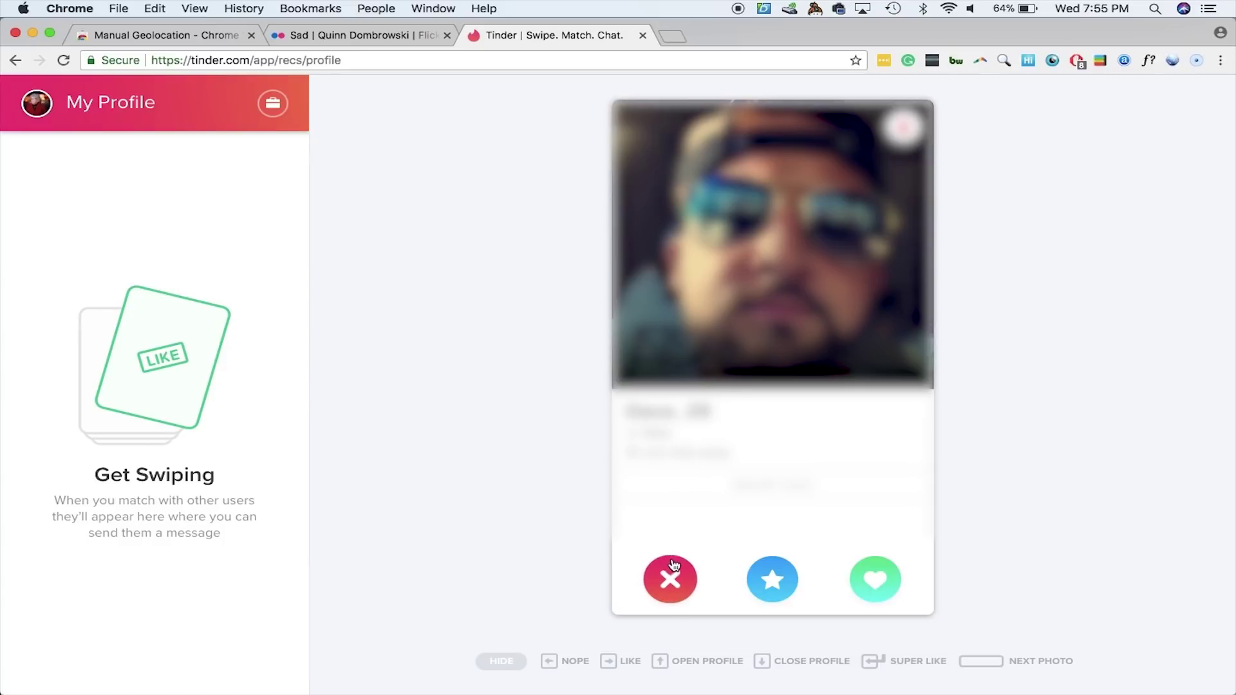
{"action": "left_click", "coordinate": [672, 575]}
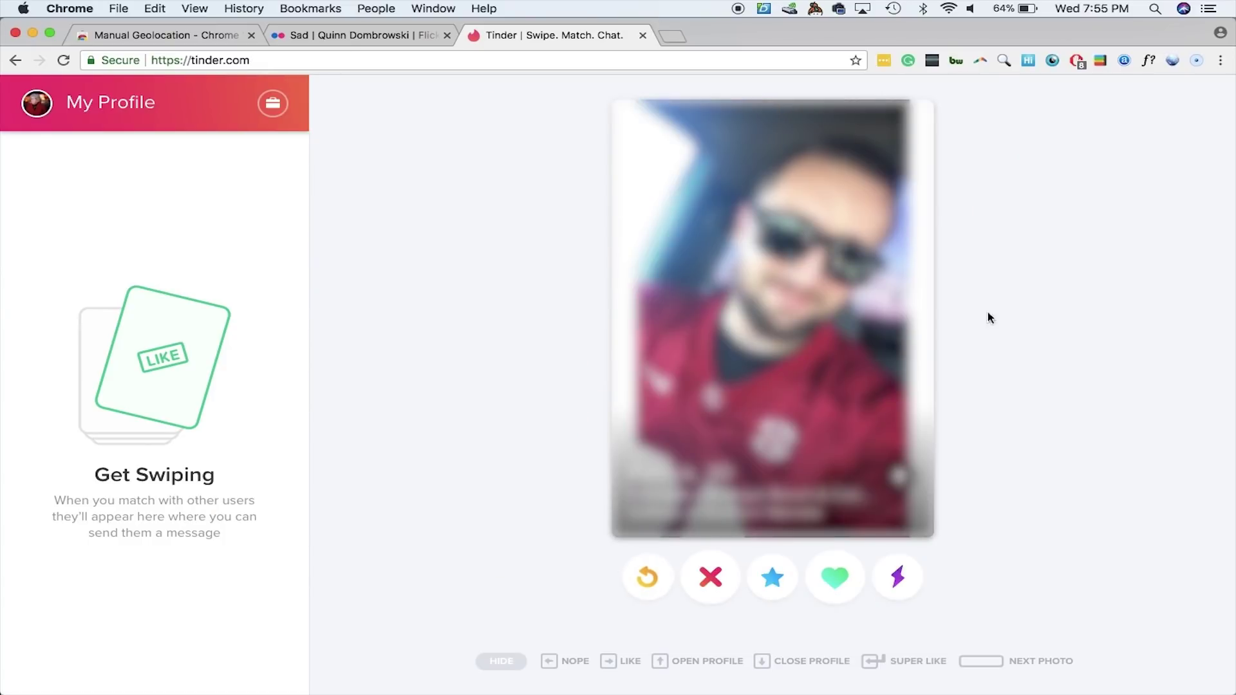